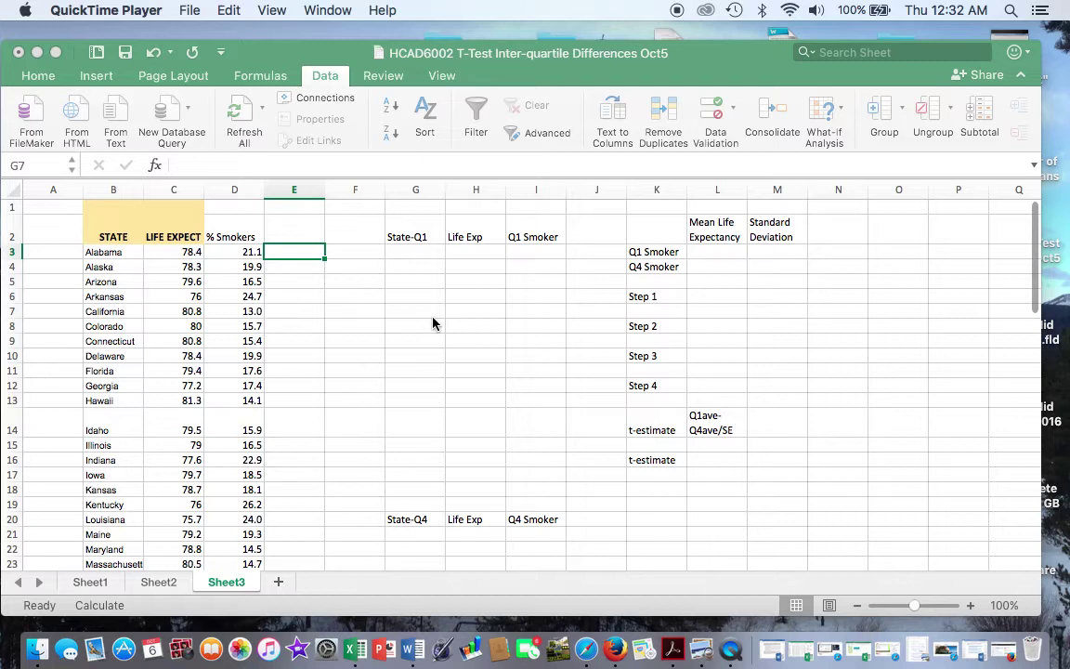
Sort the state data in B3:D52 by column D (% Smokers) from largest to smallest
click(109, 255)
drag(109, 255, 231, 416)
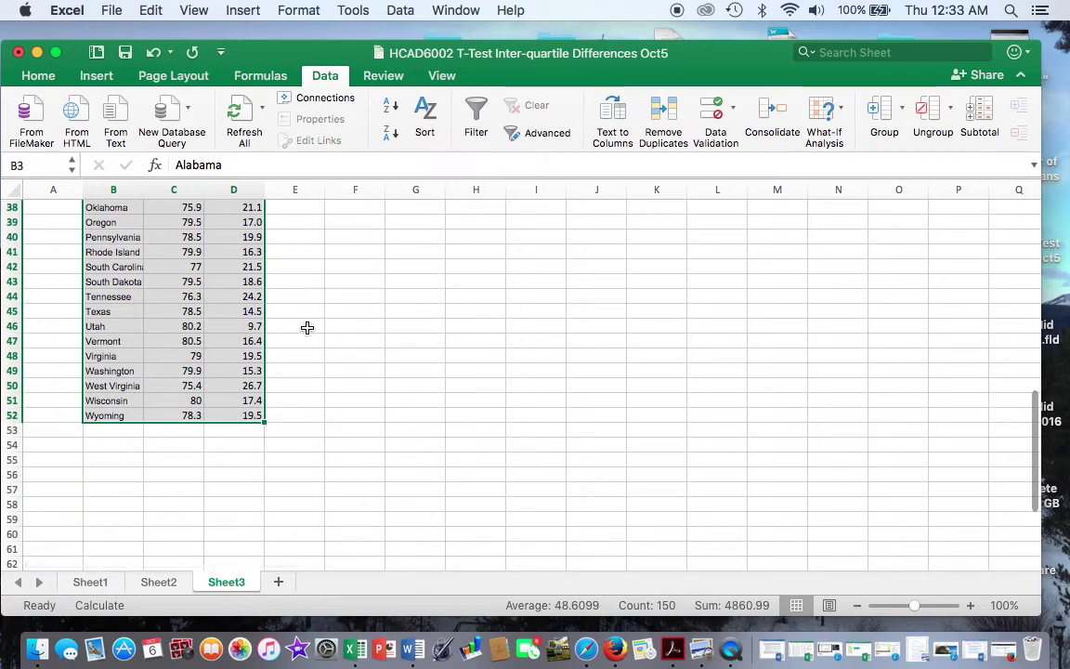
double_click(54, 79)
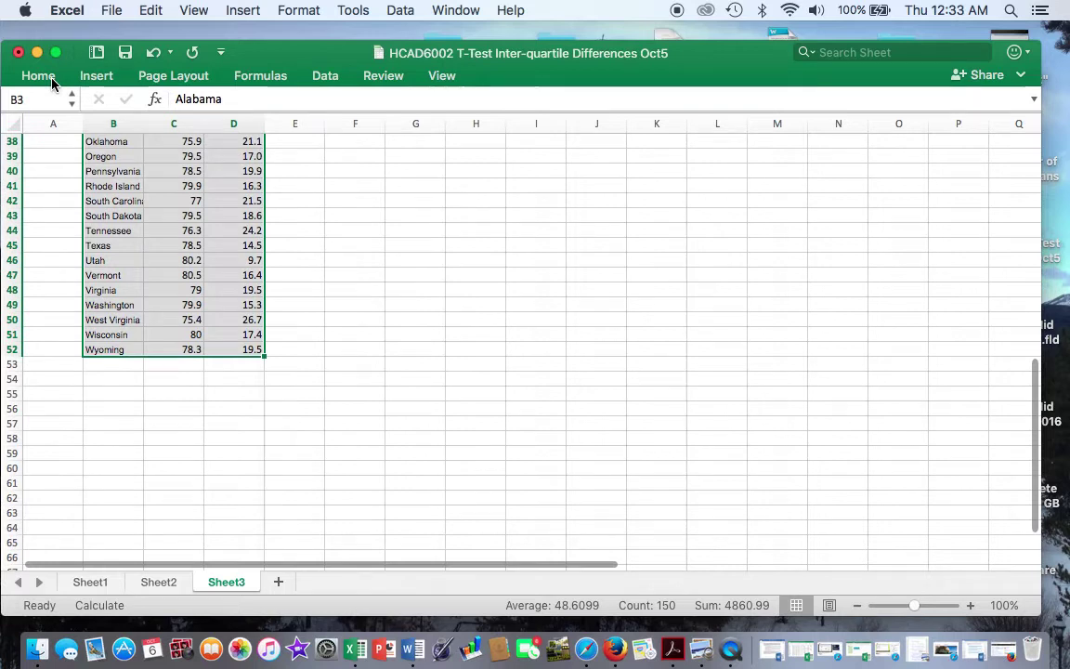
click(333, 81)
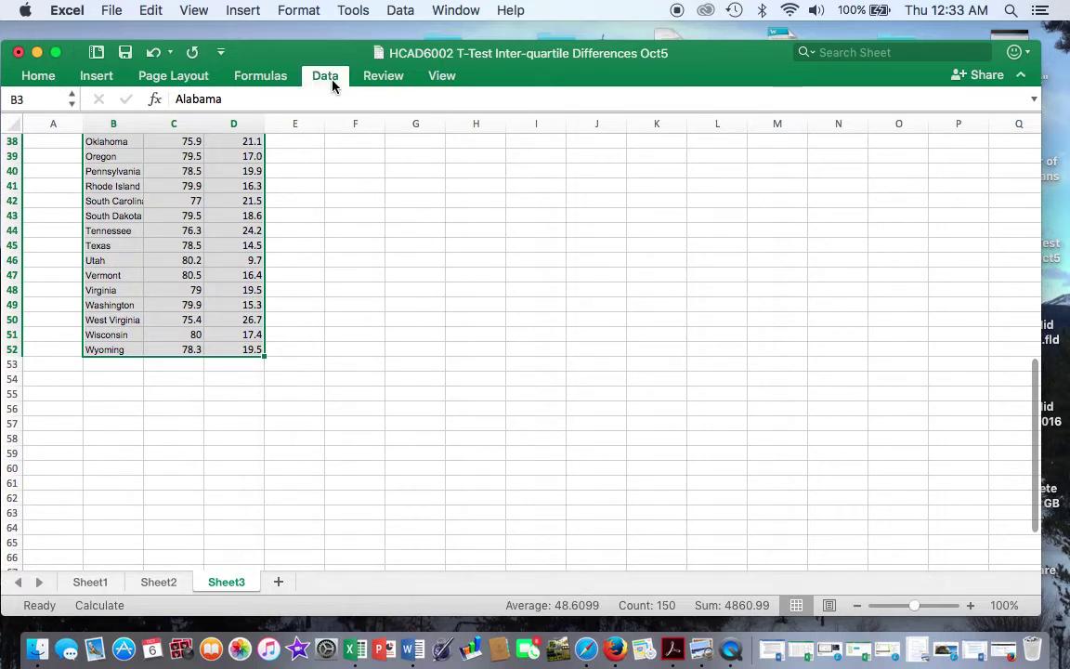
click(425, 113)
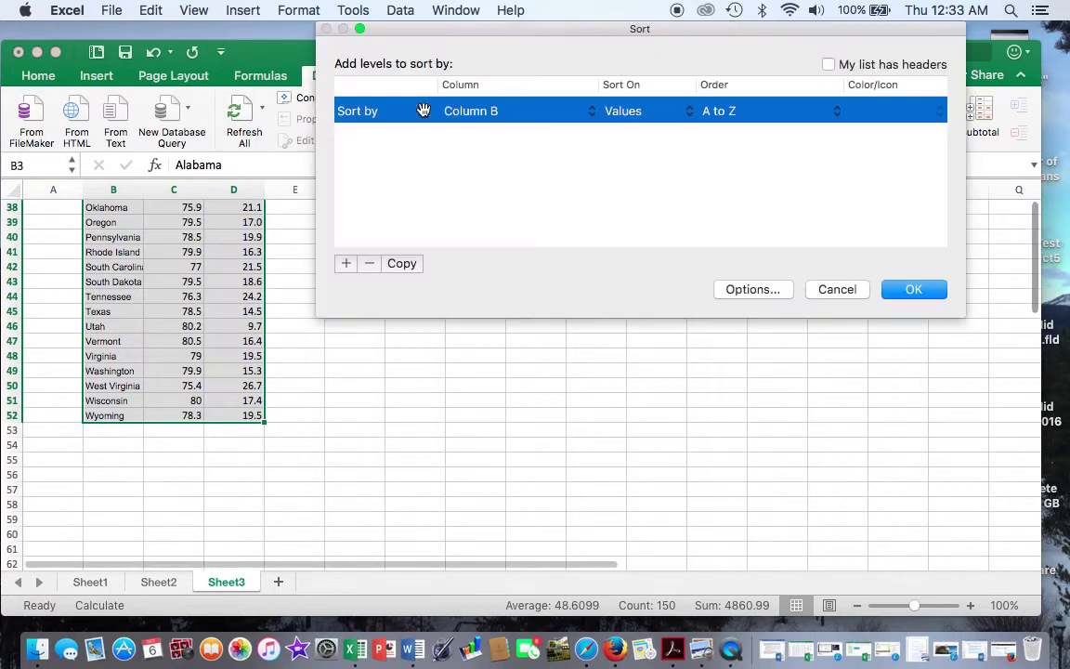
click(591, 112)
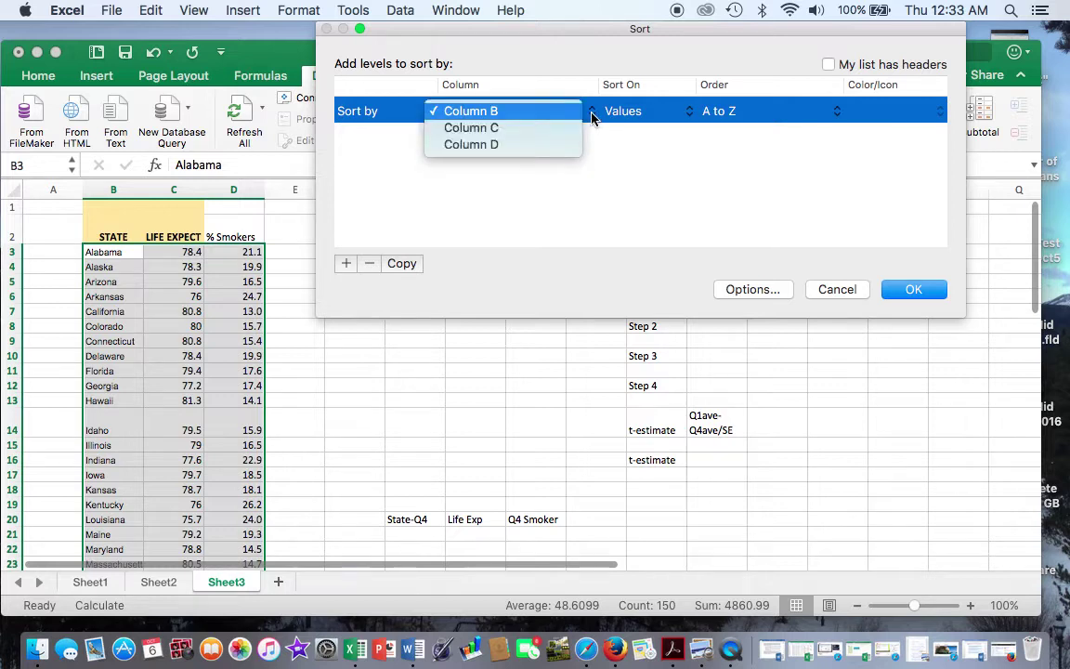
click(550, 147)
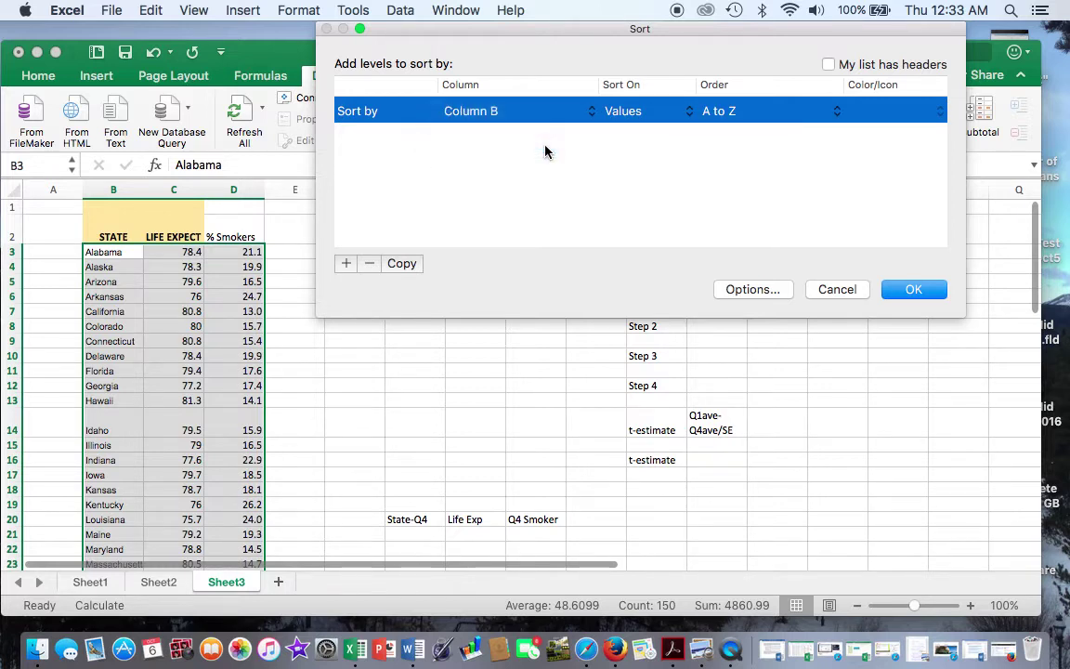
click(773, 114)
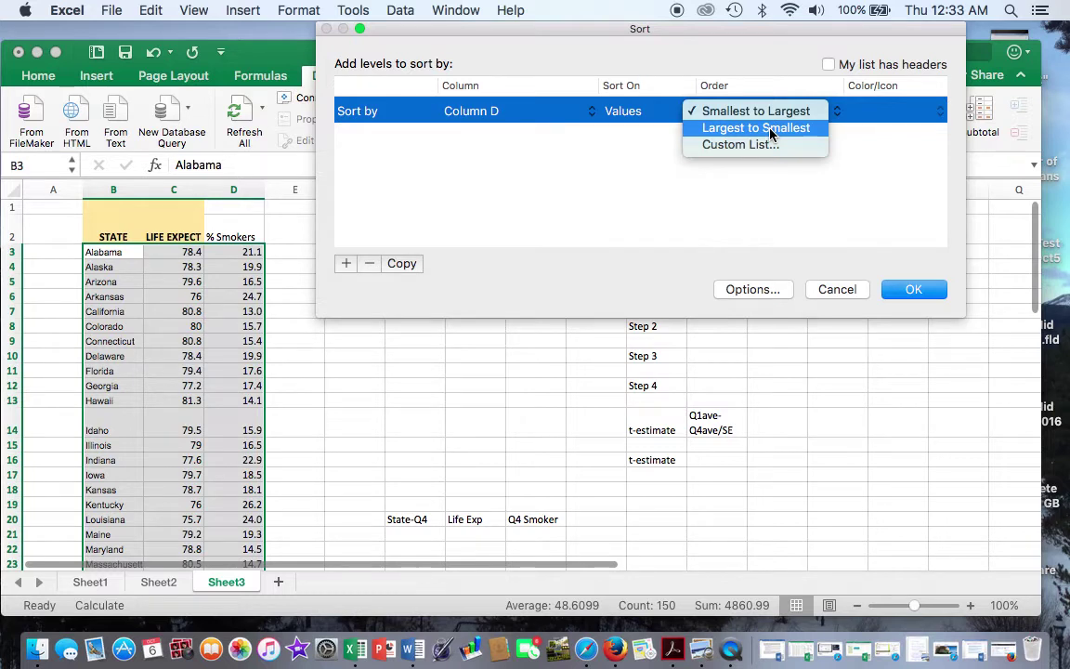
click(771, 133)
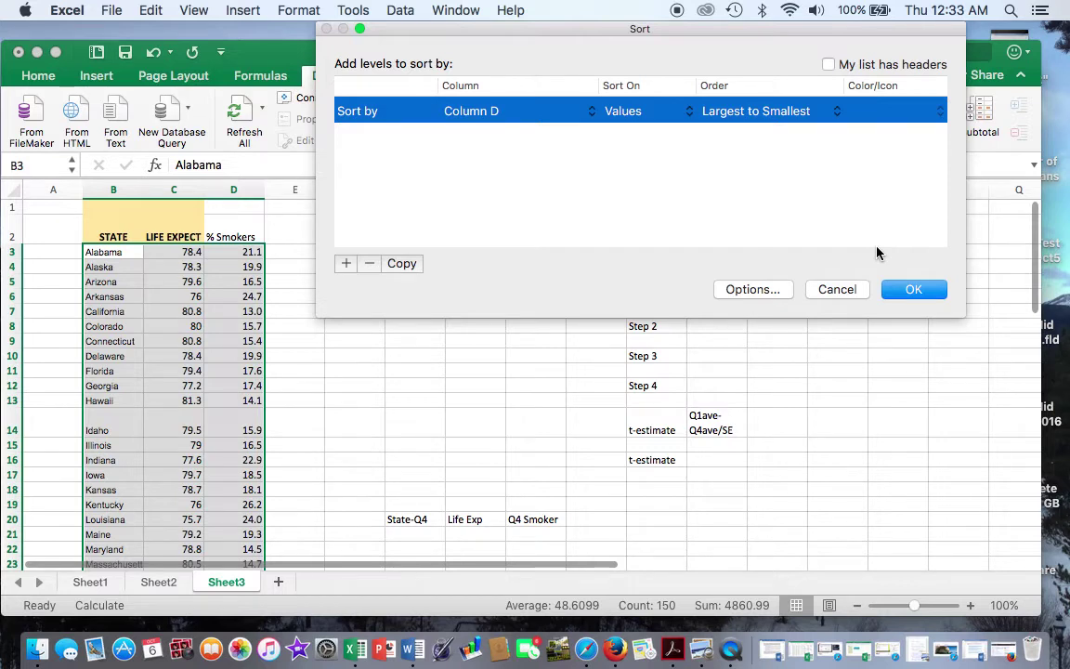
click(915, 291)
click(915, 291)
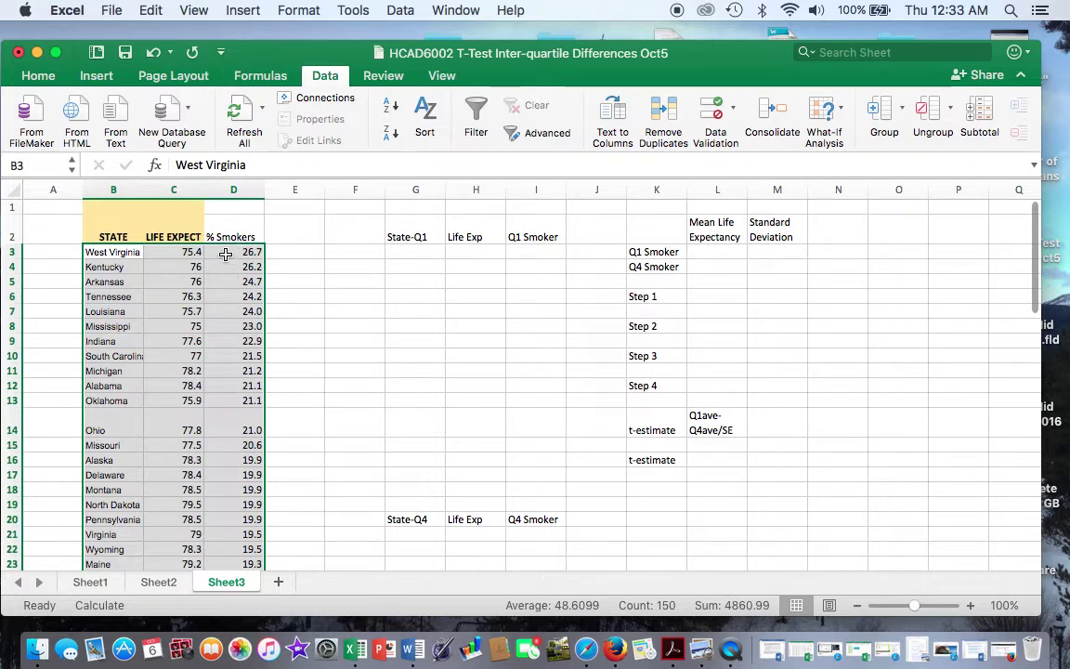
Examine the sorted state list from the highest to the lowest smoking percentage
scroll(225, 253, down, 2)
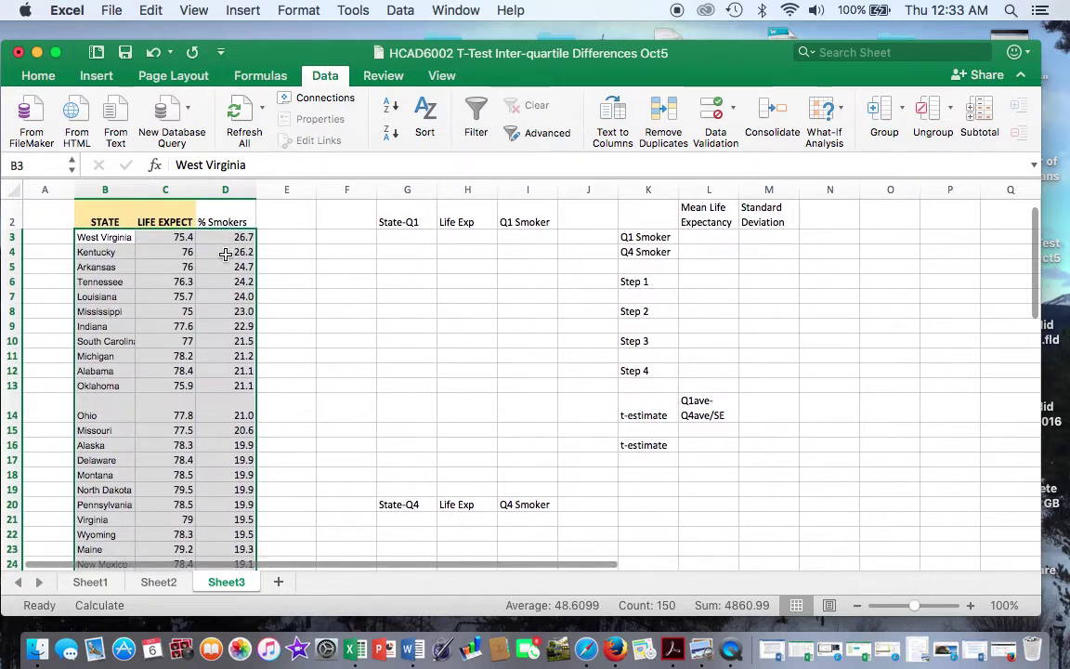
scroll(225, 253, down, 11)
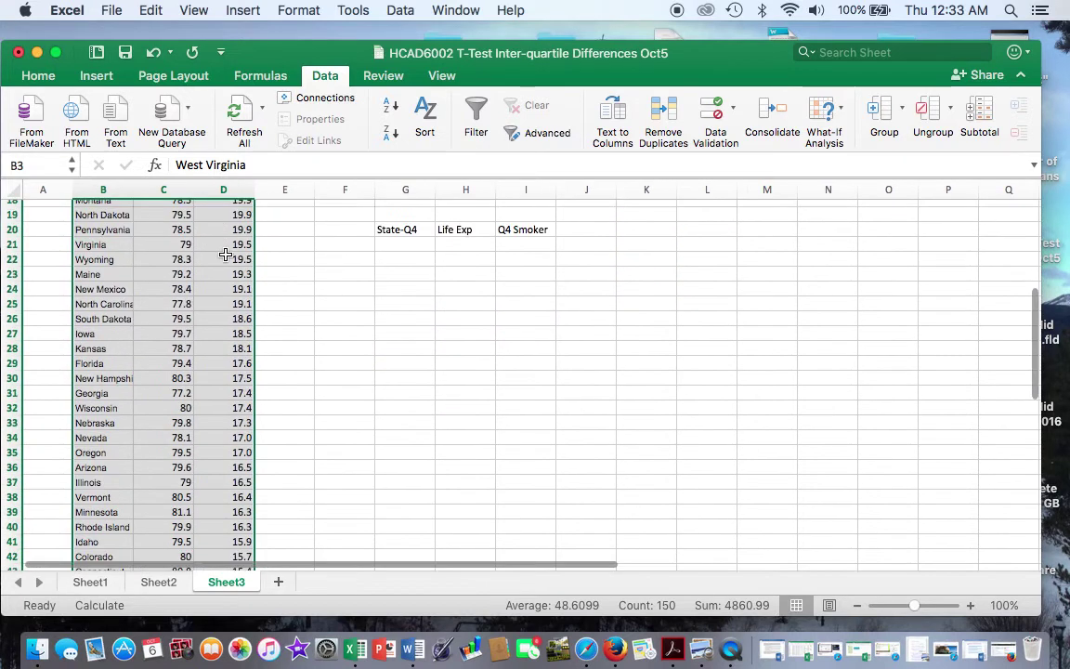
scroll(225, 254, down, 2)
scroll(225, 254, up, 3)
scroll(225, 253, down, 1)
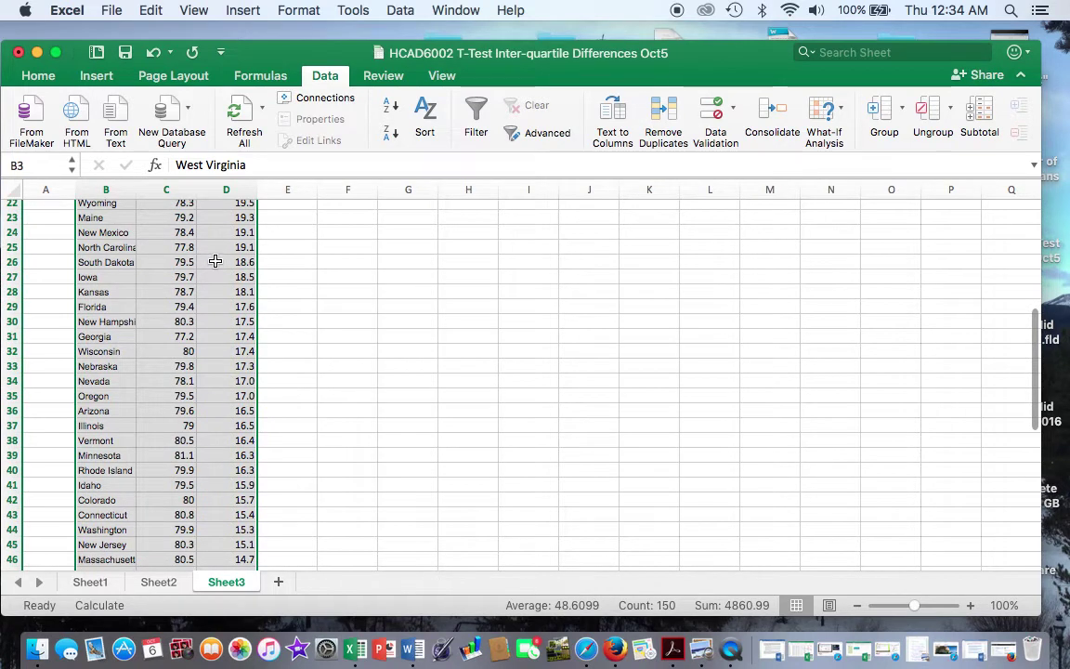
scroll(214, 263, down, 2)
scroll(215, 256, down, 3)
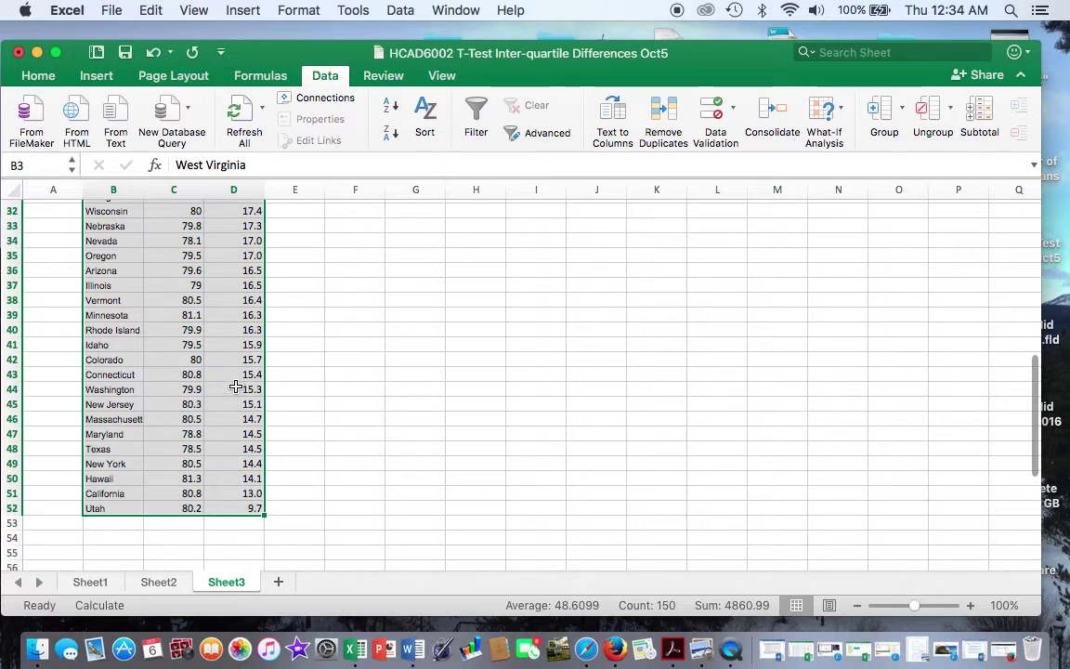
scroll(239, 377, up, 10)
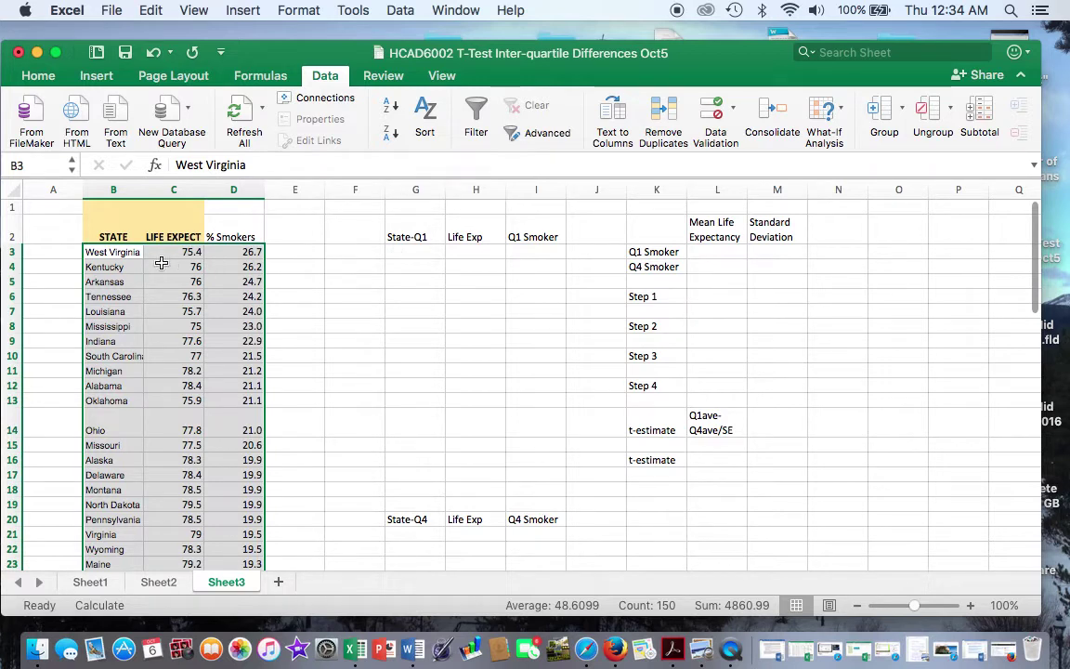
Copy the first 12 states' data, B3:D14, into the State-Q1 table starting at G3
click(118, 252)
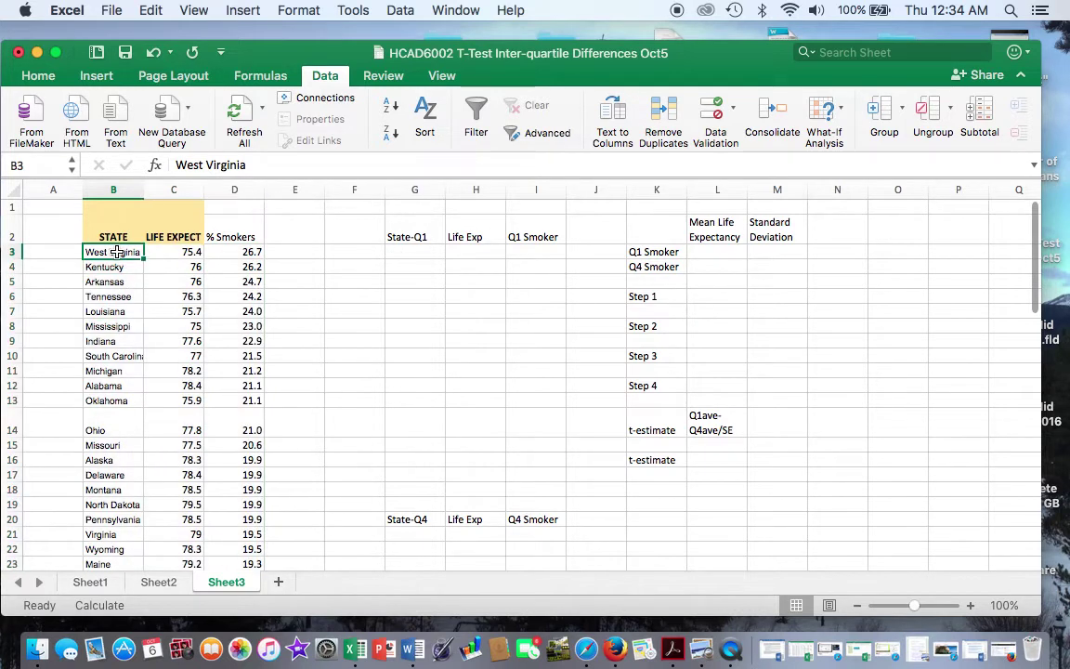
drag(118, 252, 229, 421)
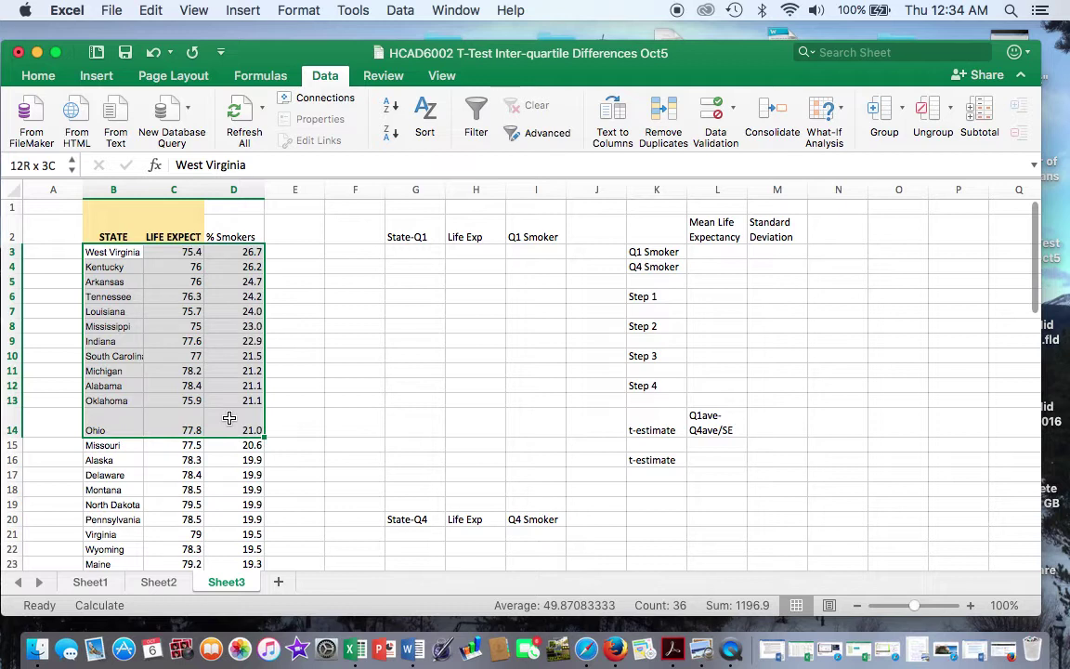
drag(229, 418, 227, 415)
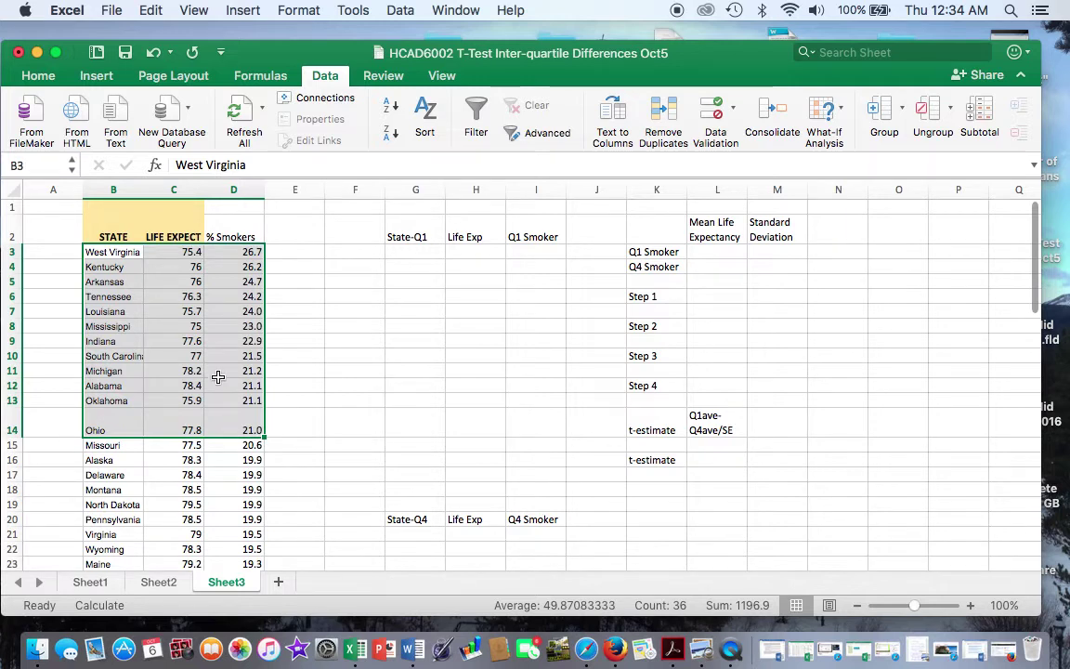
right_click(219, 379)
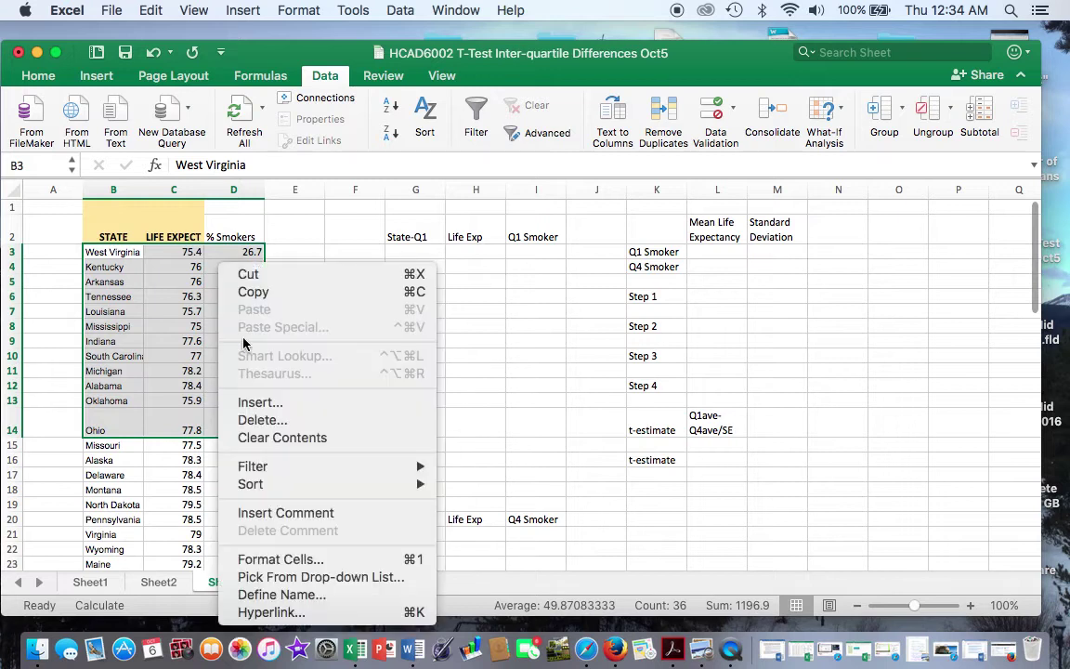
click(253, 292)
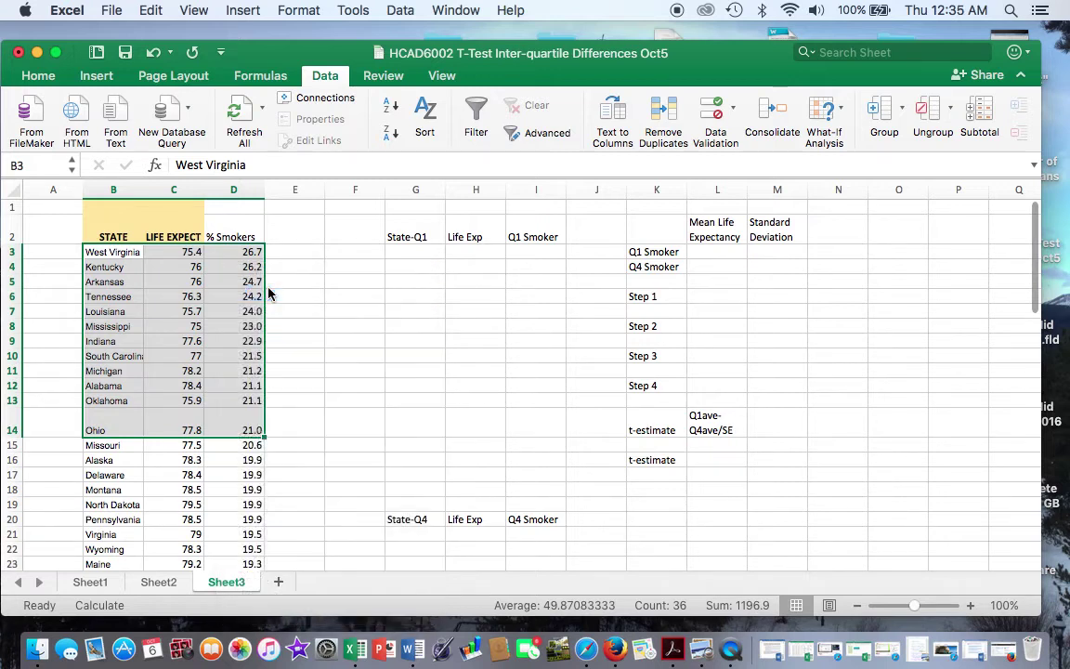
click(418, 252)
right_click(417, 253)
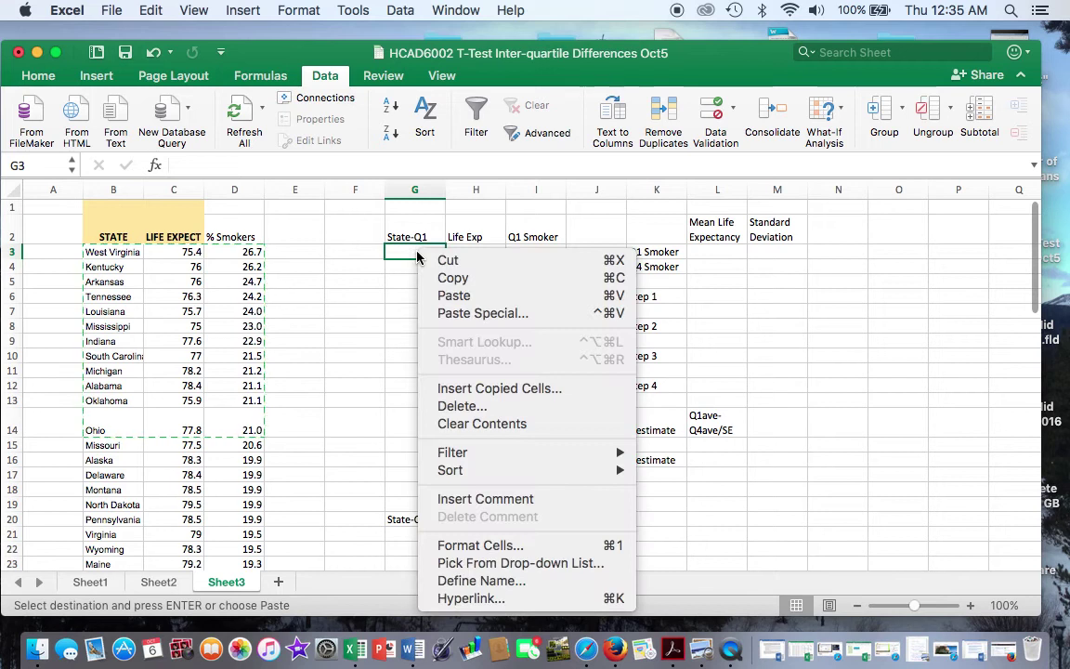
click(450, 295)
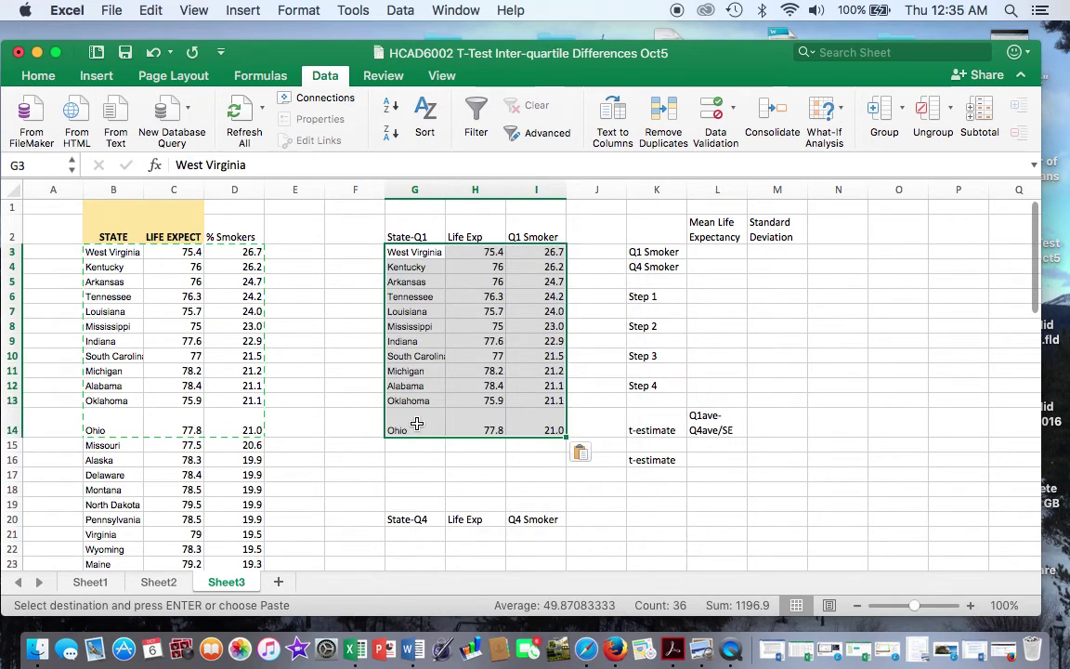
Copy the last 12 states' data, B41:D52 (Idaho to Utah), into the State-Q4 table starting at G21
scroll(401, 455, down, 10)
scroll(400, 457, down, 1)
click(104, 489)
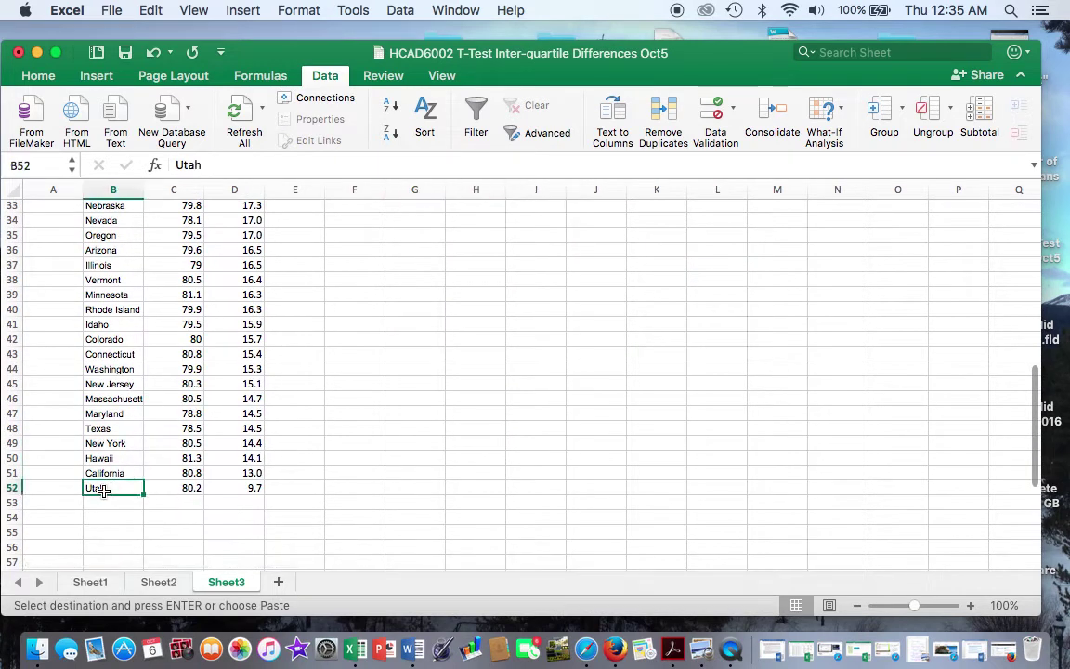
click(98, 324)
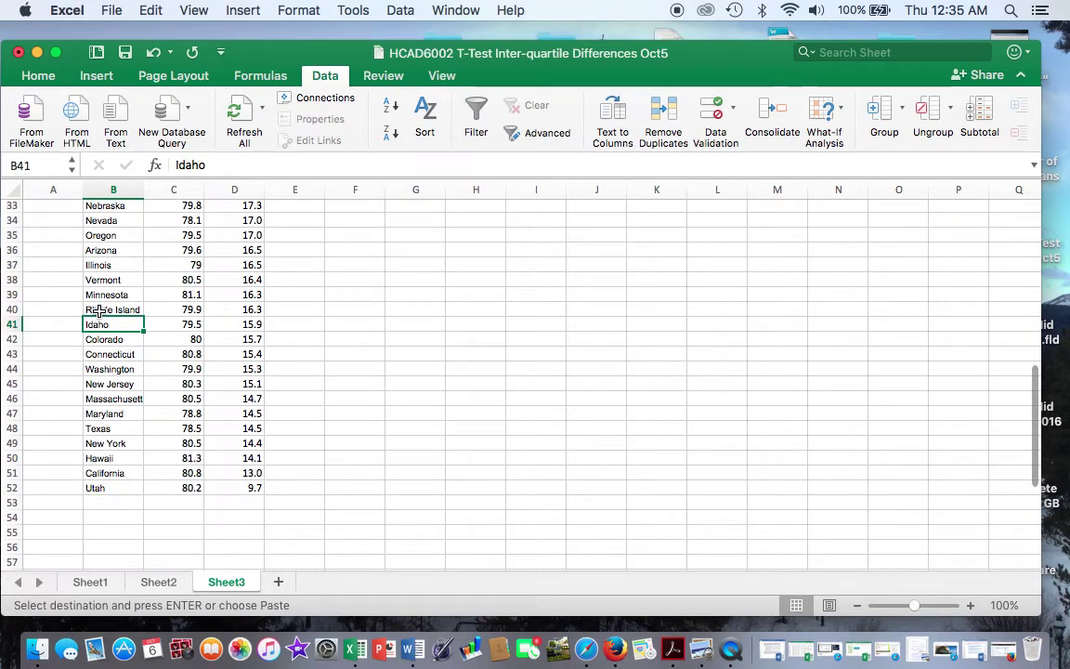
click(99, 311)
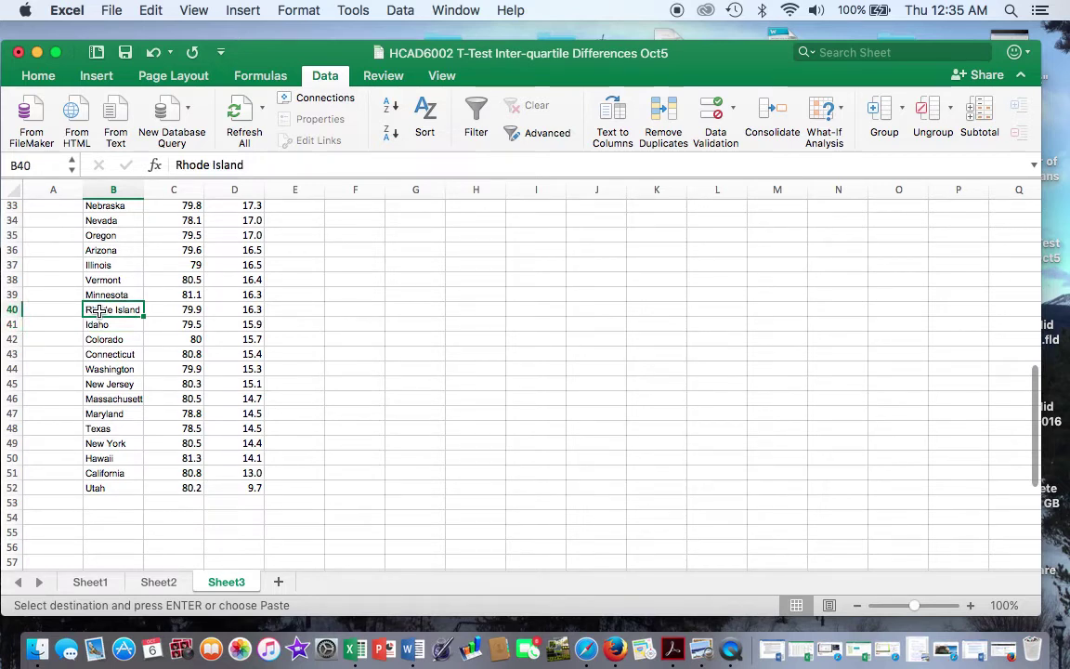
click(104, 324)
drag(106, 324, 231, 476)
drag(109, 320, 208, 483)
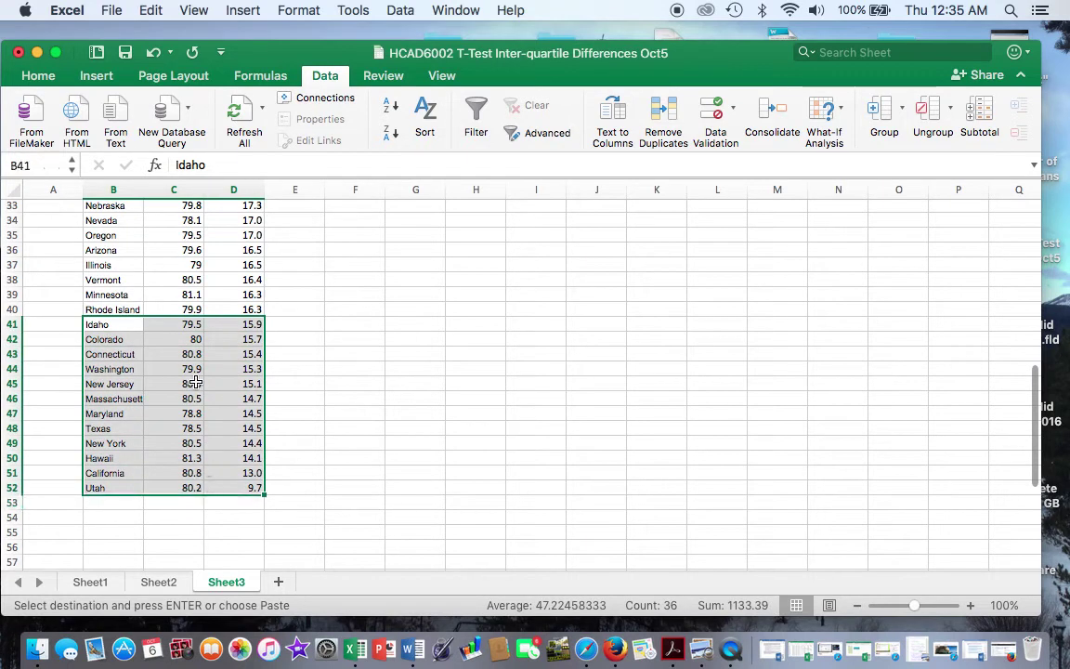
right_click(195, 383)
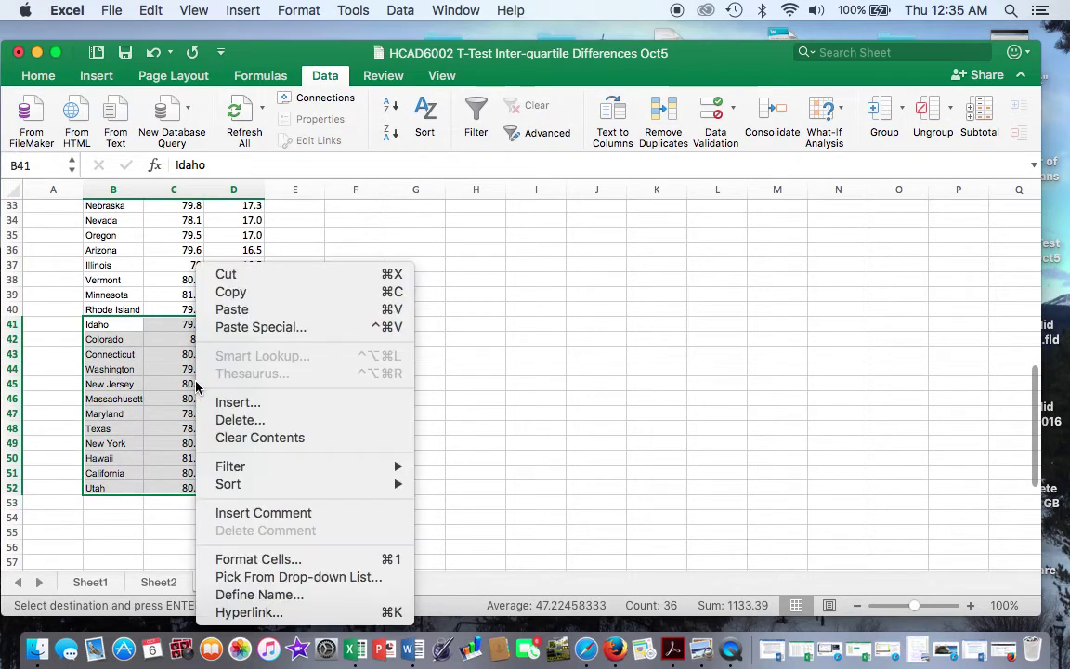
click(238, 296)
scroll(240, 302, up, 6)
scroll(240, 304, up, 1)
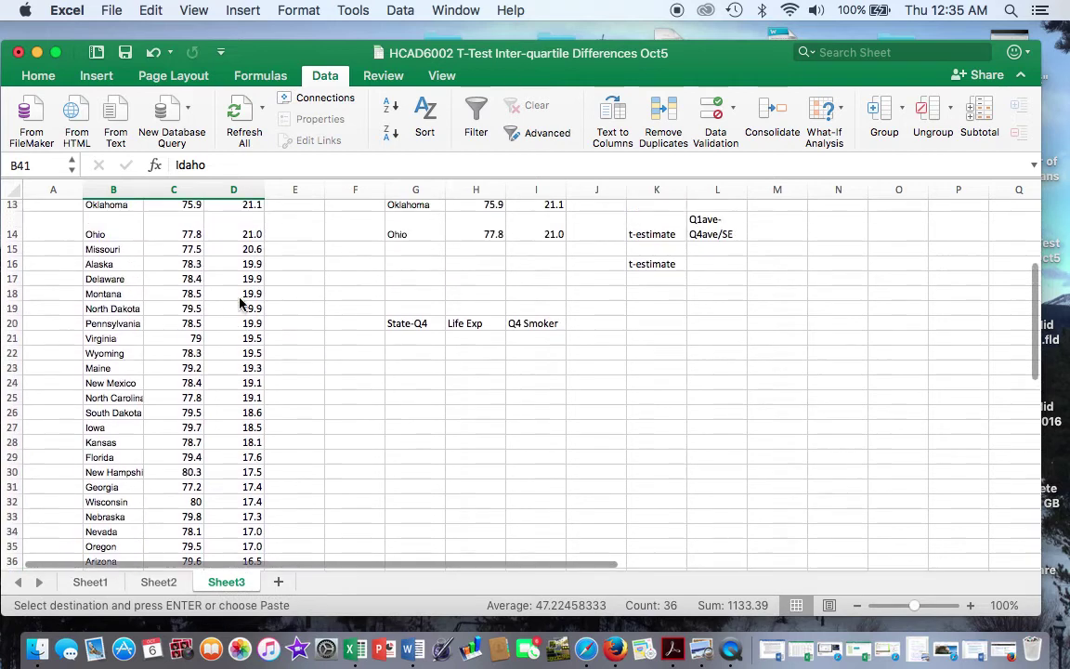
click(424, 341)
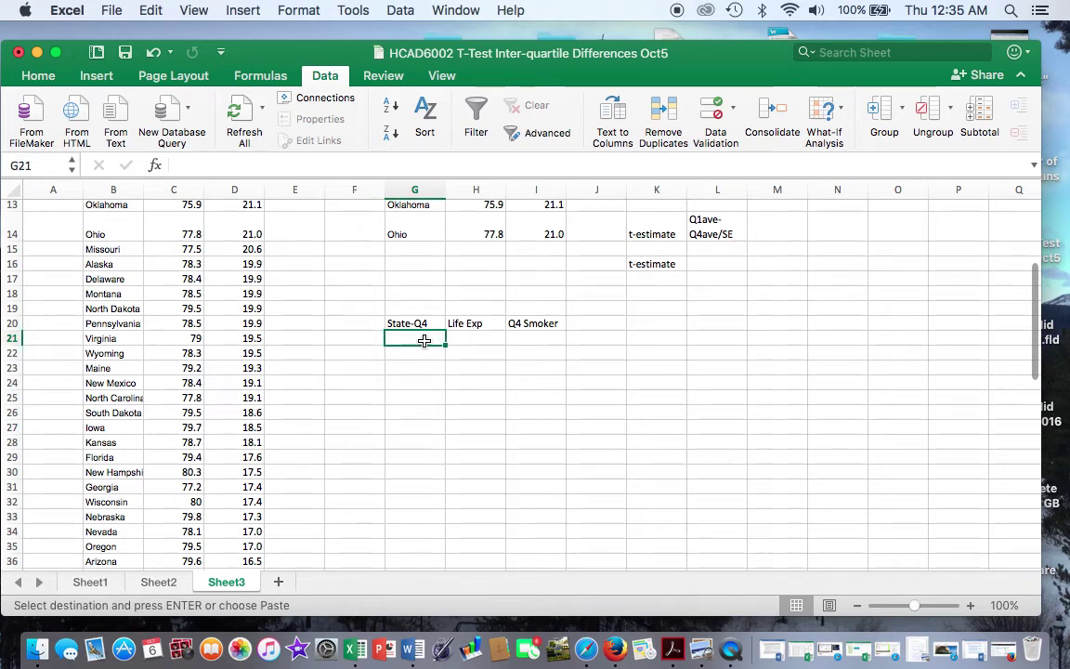
right_click(424, 341)
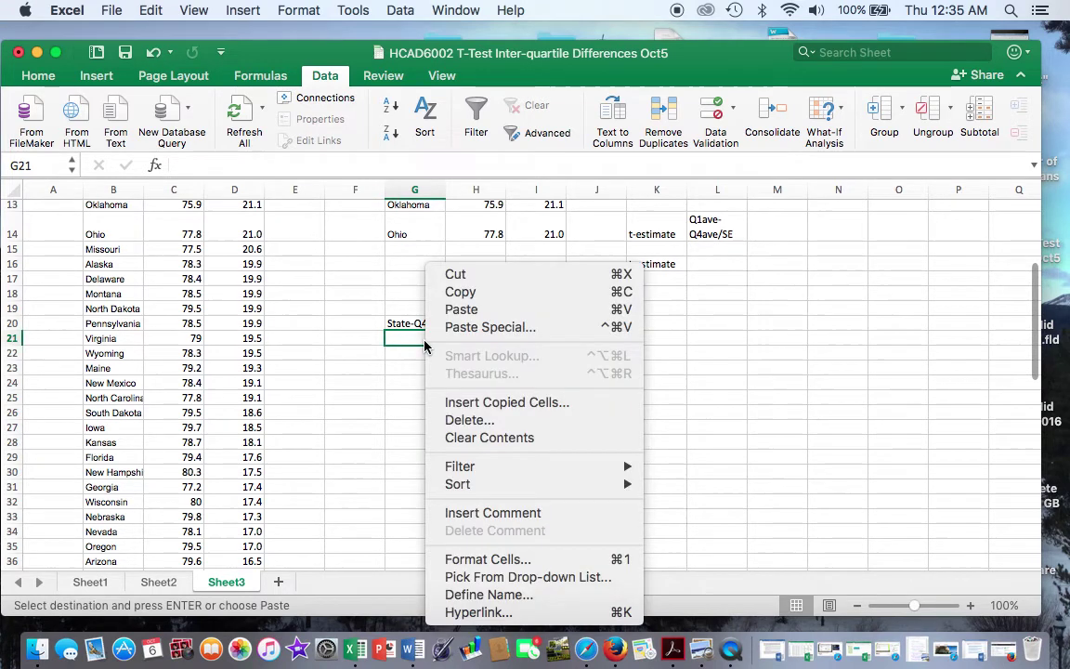
click(460, 309)
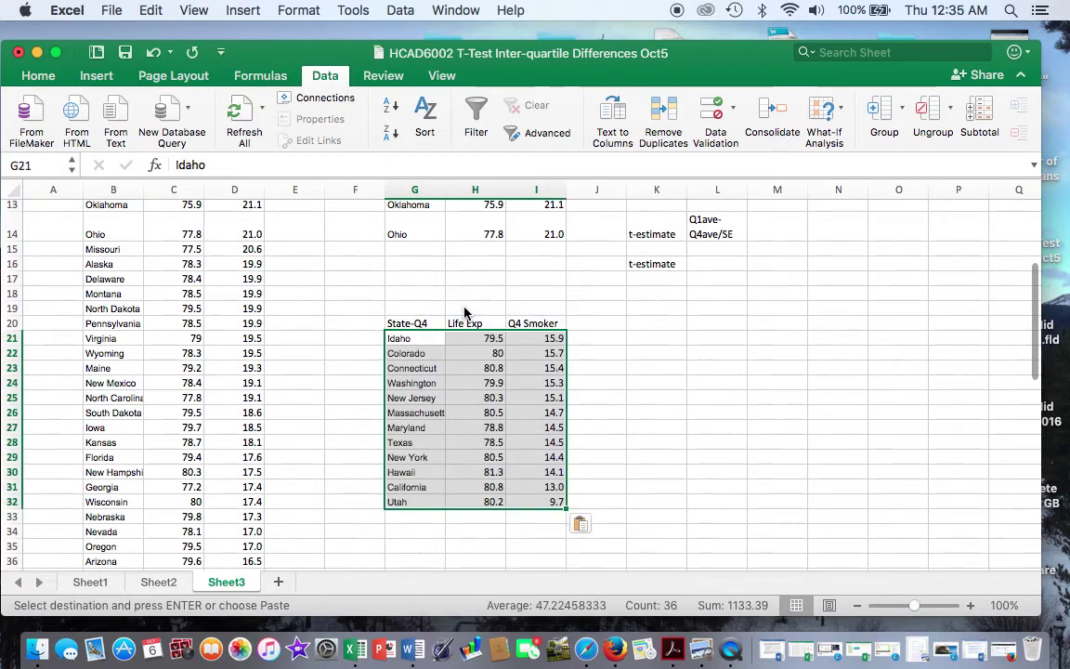
Compute the Q1 smoker mean life expectancy in L3 with the AVERAGE function over H3:H14
scroll(502, 304, up, 5)
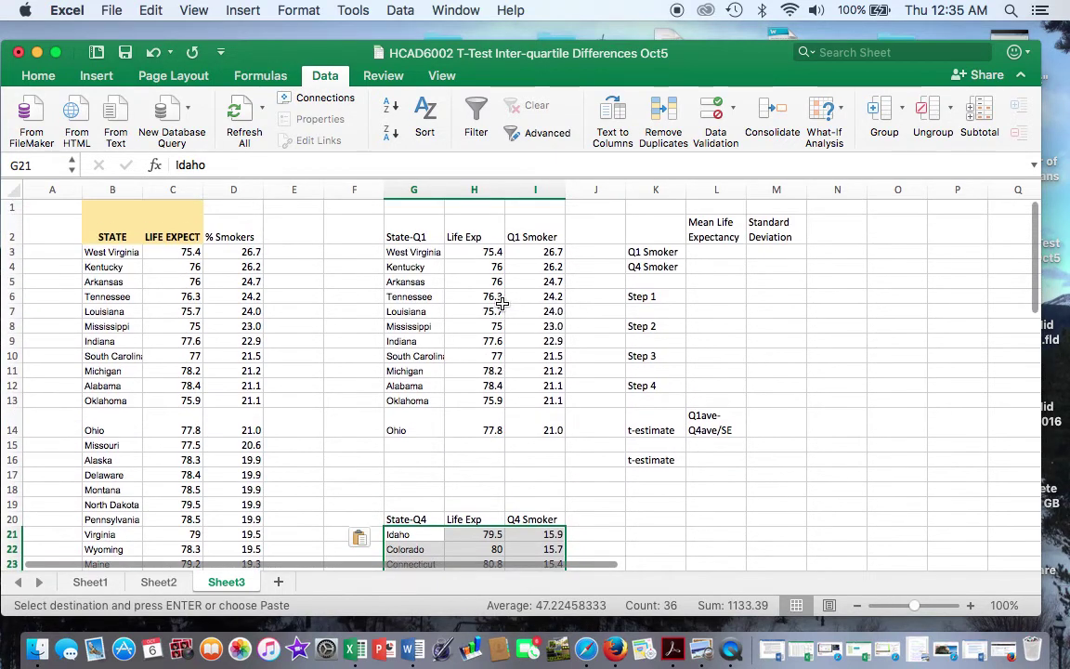
click(723, 252)
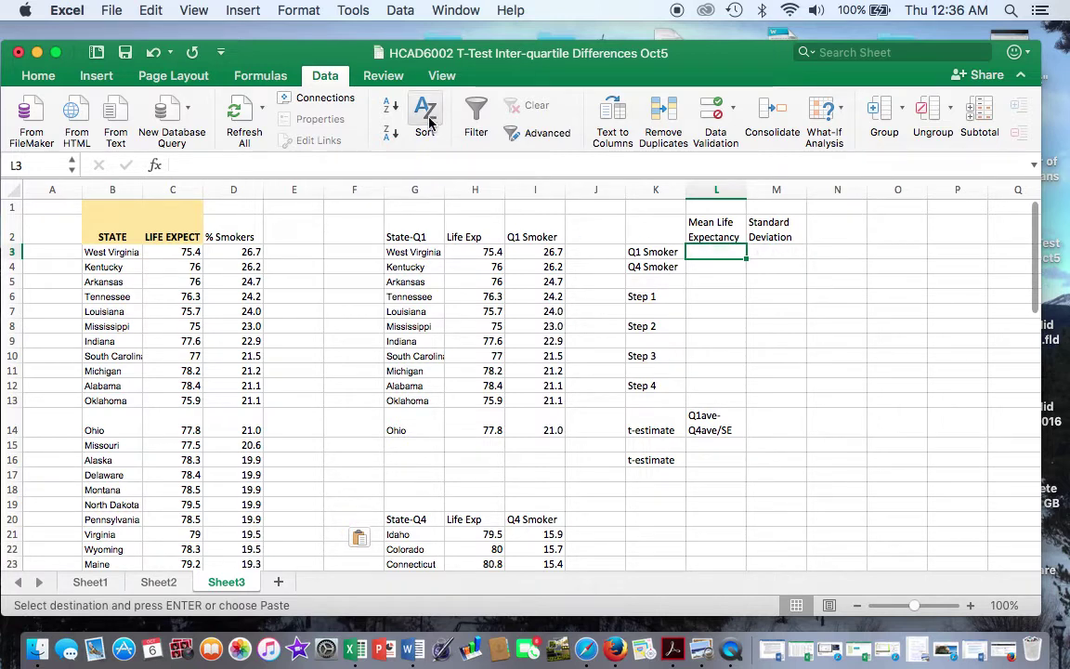
click(263, 78)
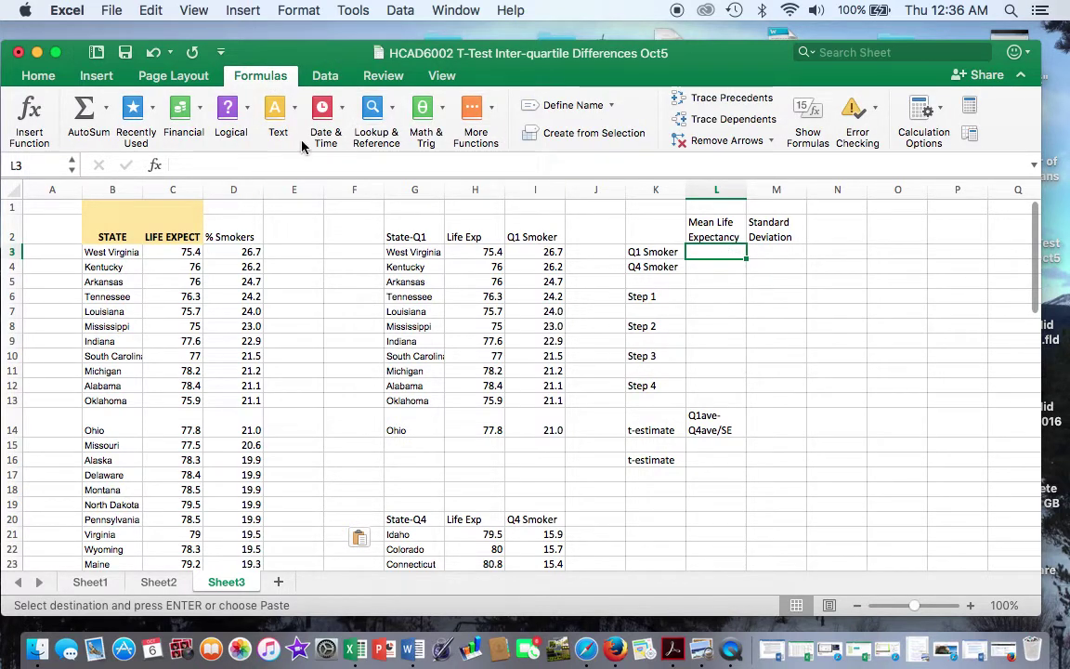
click(188, 166)
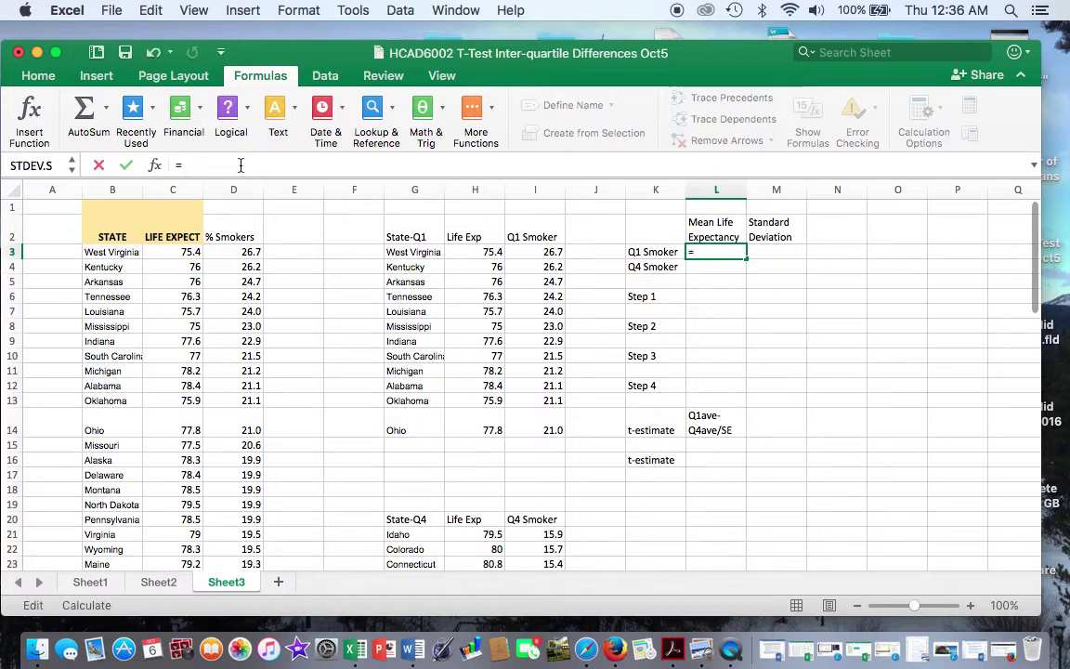
click(489, 113)
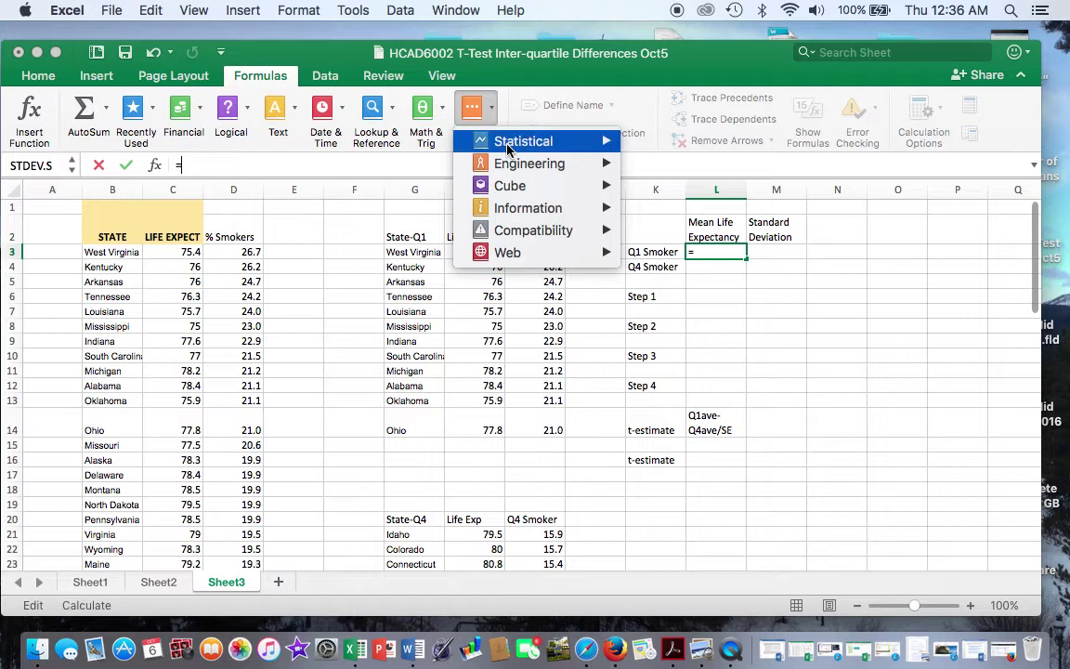
mouse_move(508, 147)
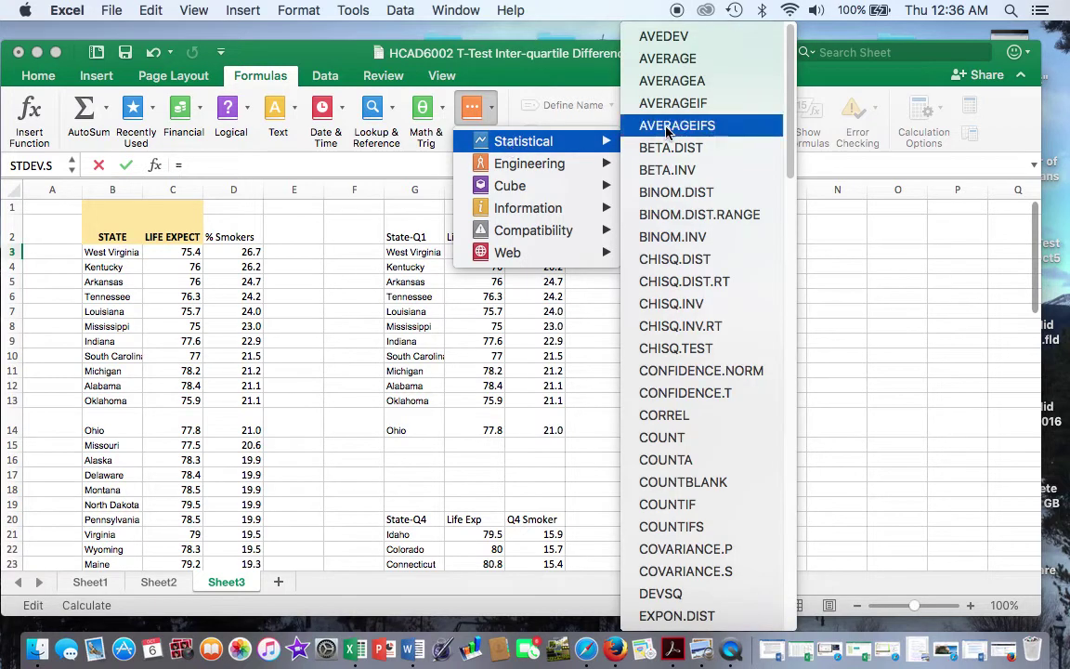
click(687, 65)
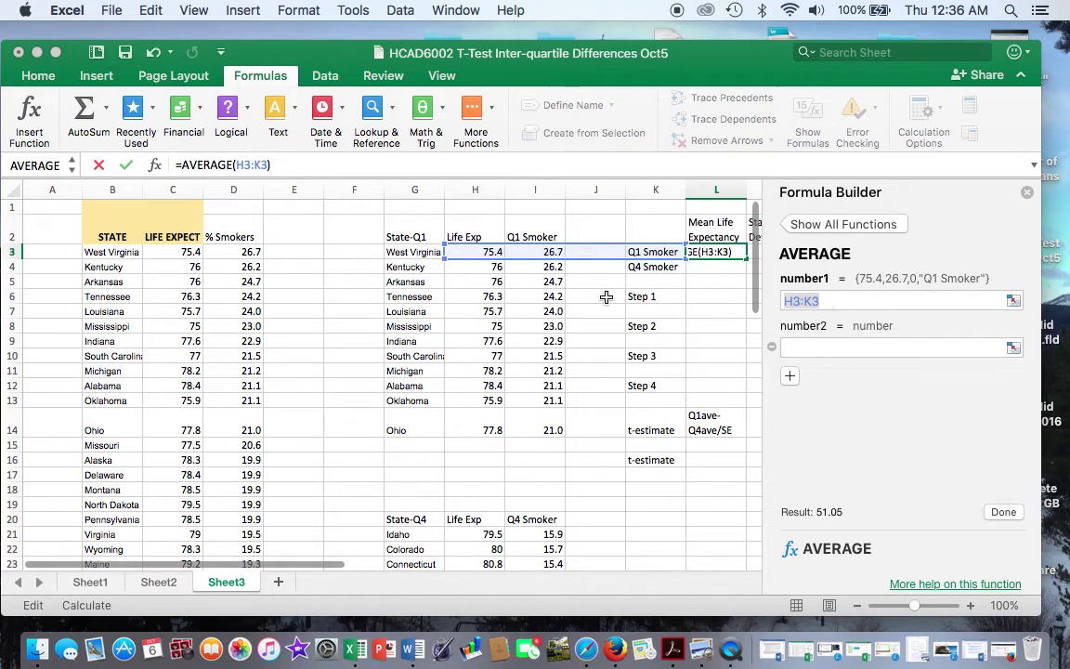
drag(485, 253, 477, 436)
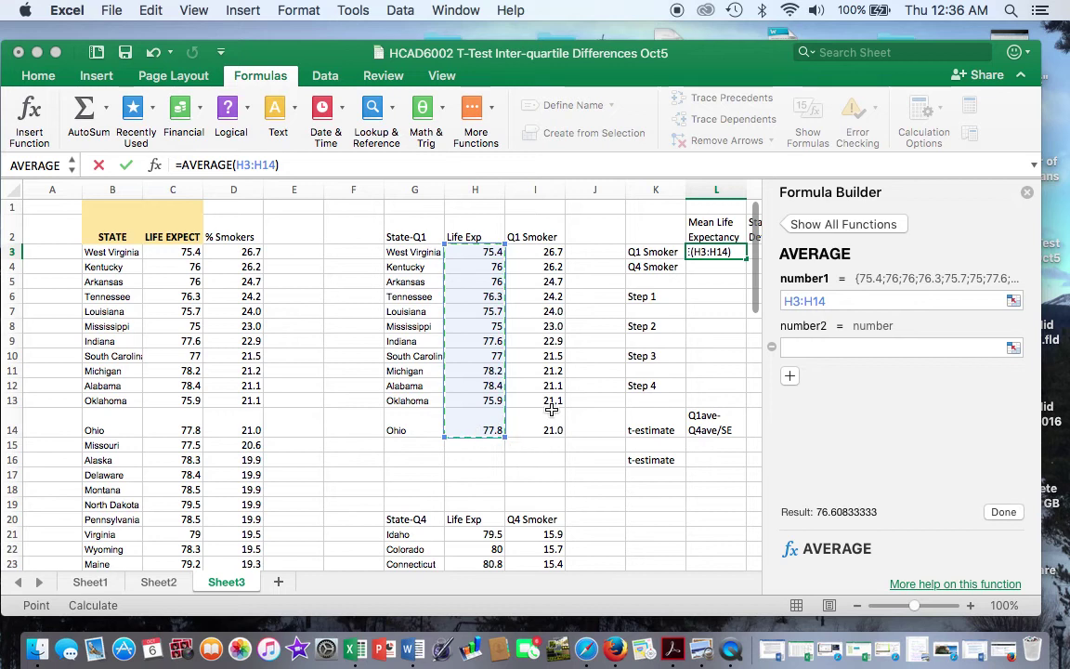
click(1004, 513)
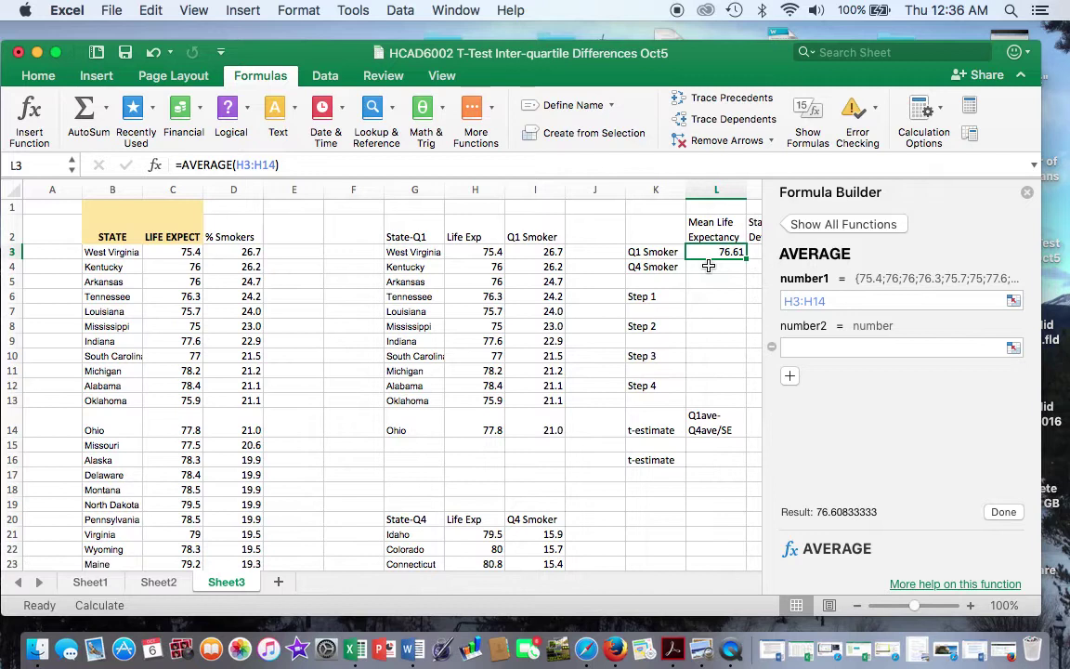
Compute the Q1 smoker standard deviation in M3 with the STDEV.S function over H3:H14, and close the Formula Builder
scroll(709, 267, right, 2)
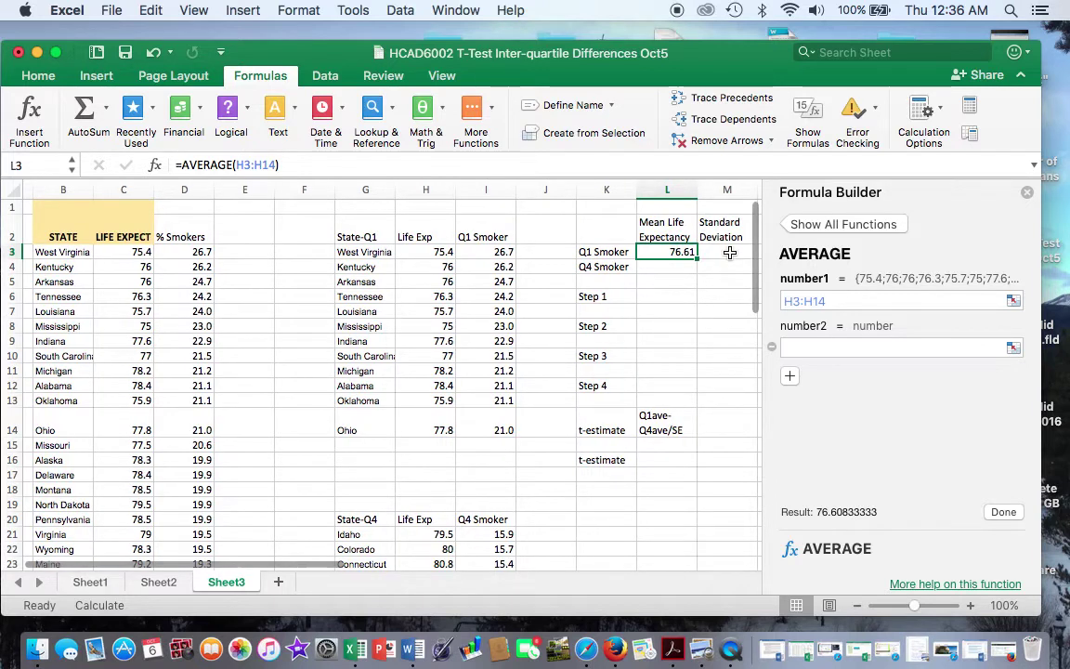
click(731, 253)
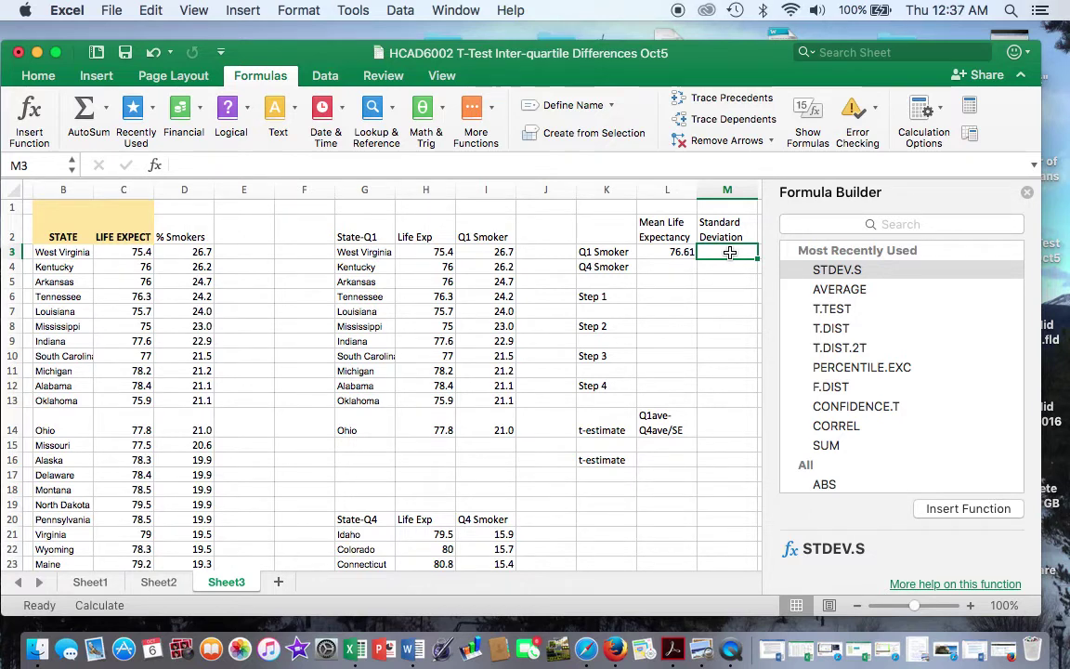
click(190, 163)
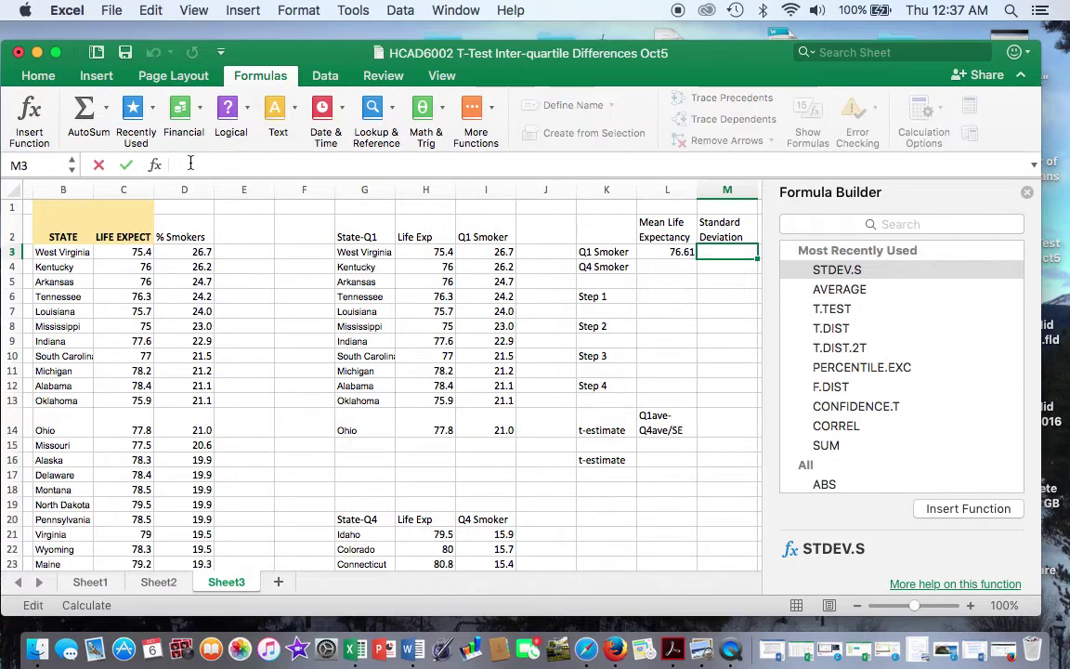
click(1028, 193)
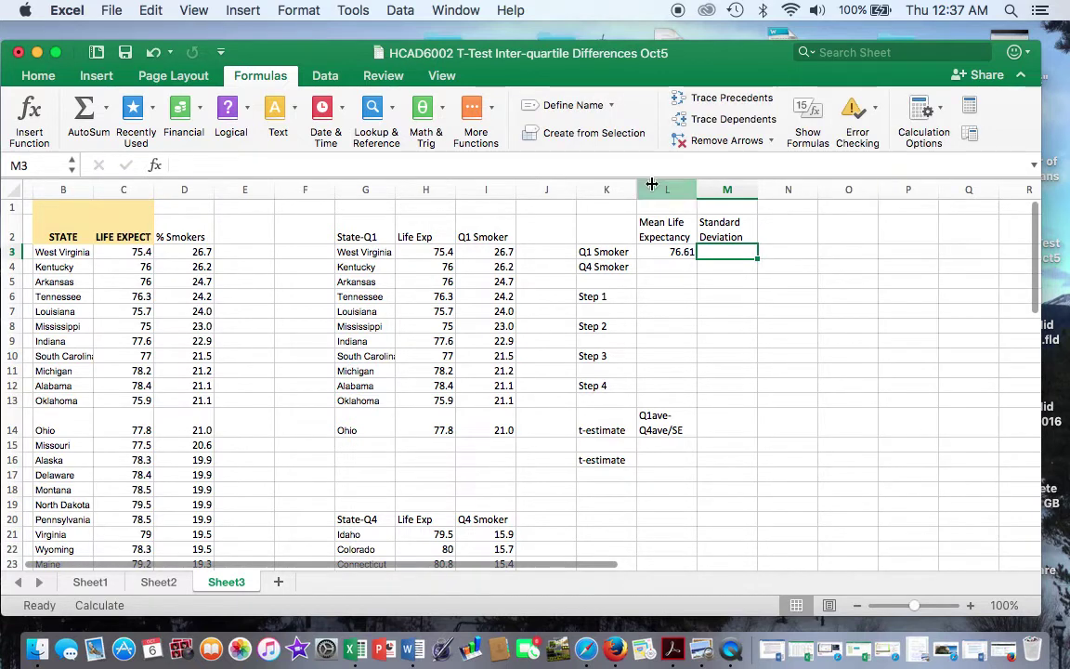
click(197, 166)
text(=)
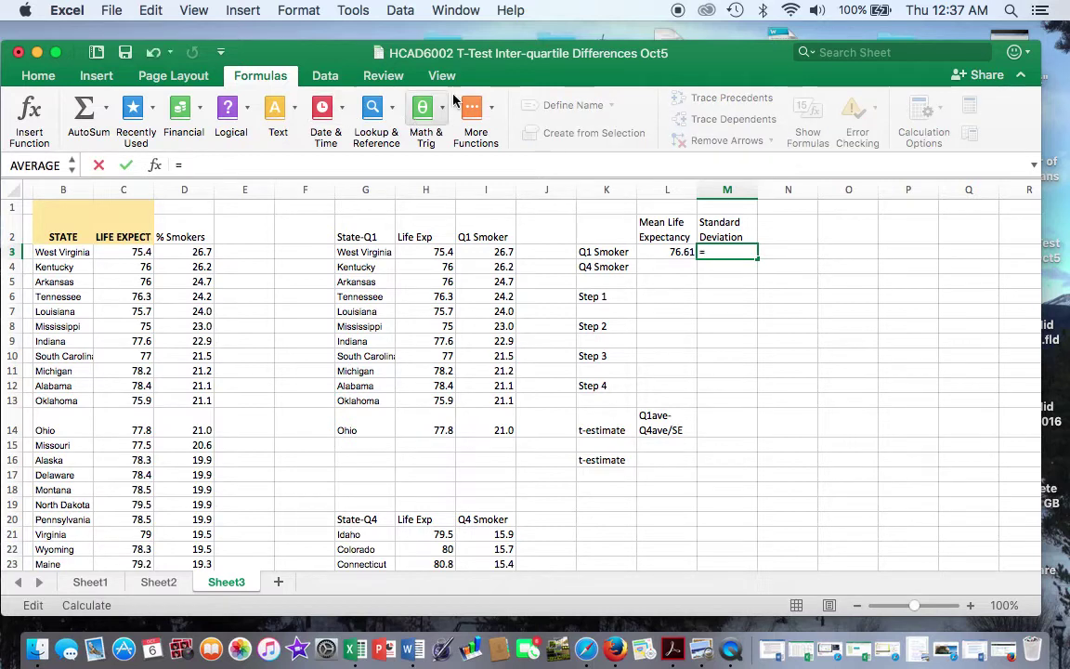
click(474, 110)
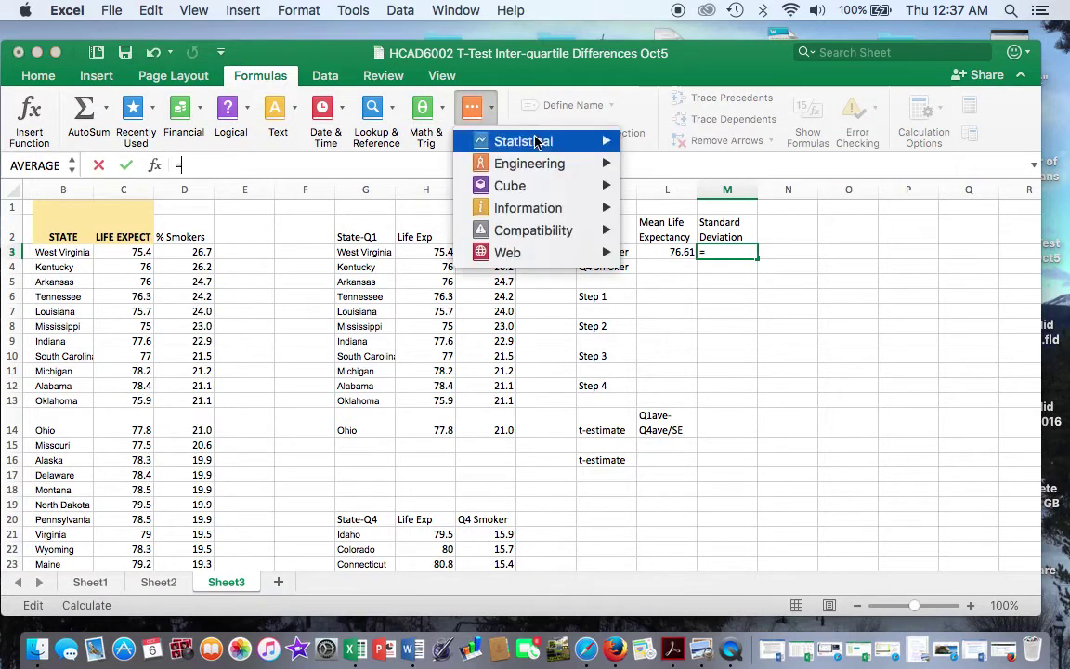
mouse_move(539, 142)
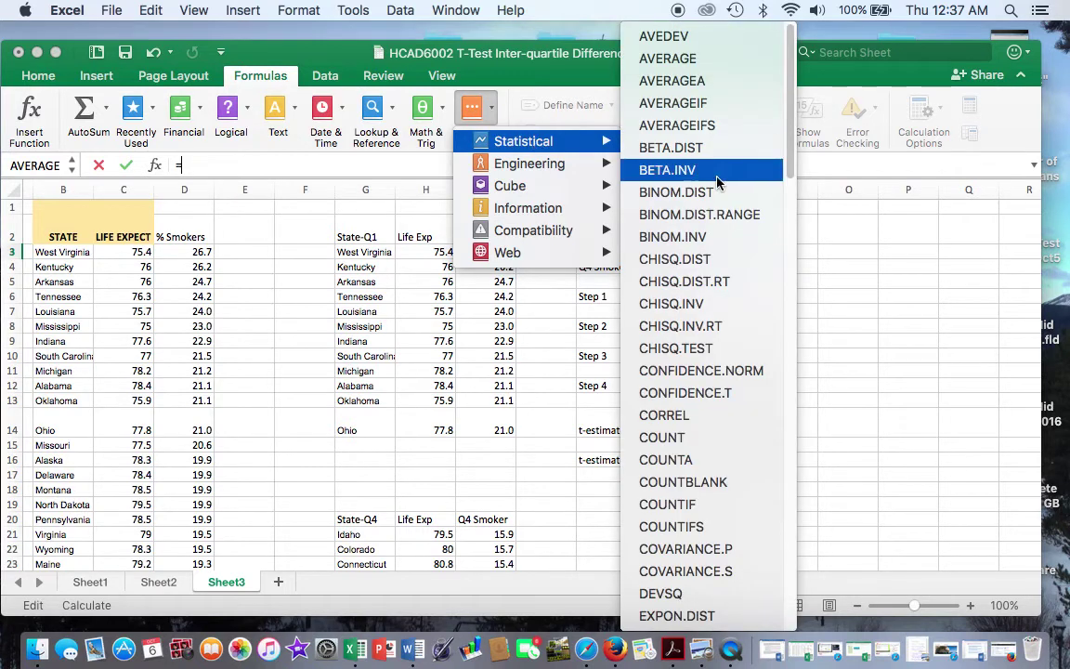
scroll(717, 183, down, 3)
scroll(718, 183, down, 10)
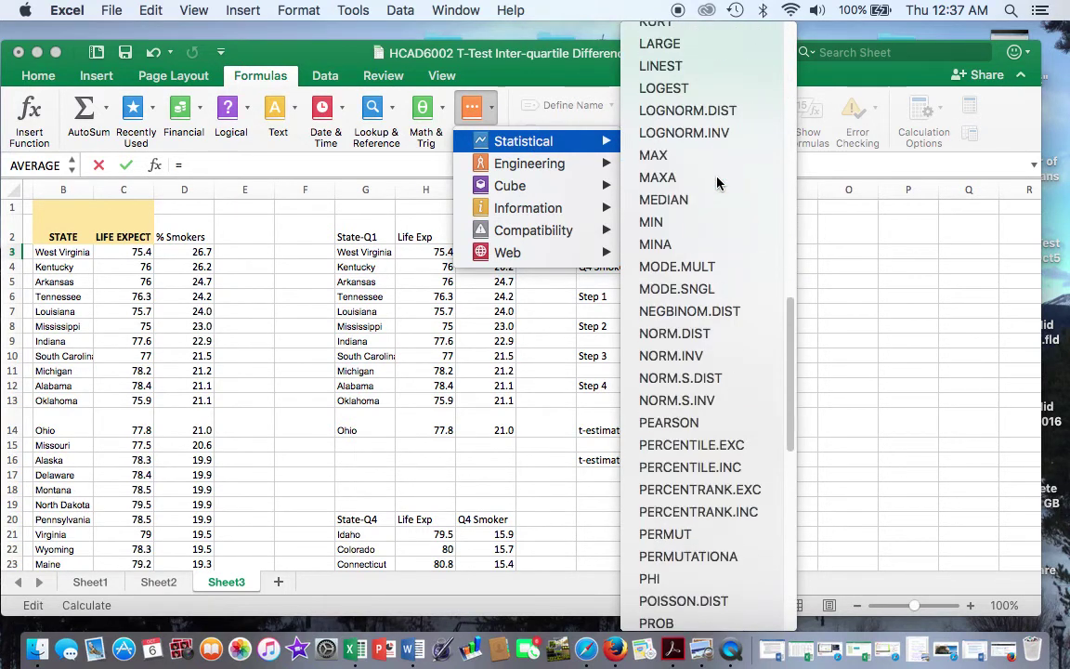
scroll(718, 183, down, 7)
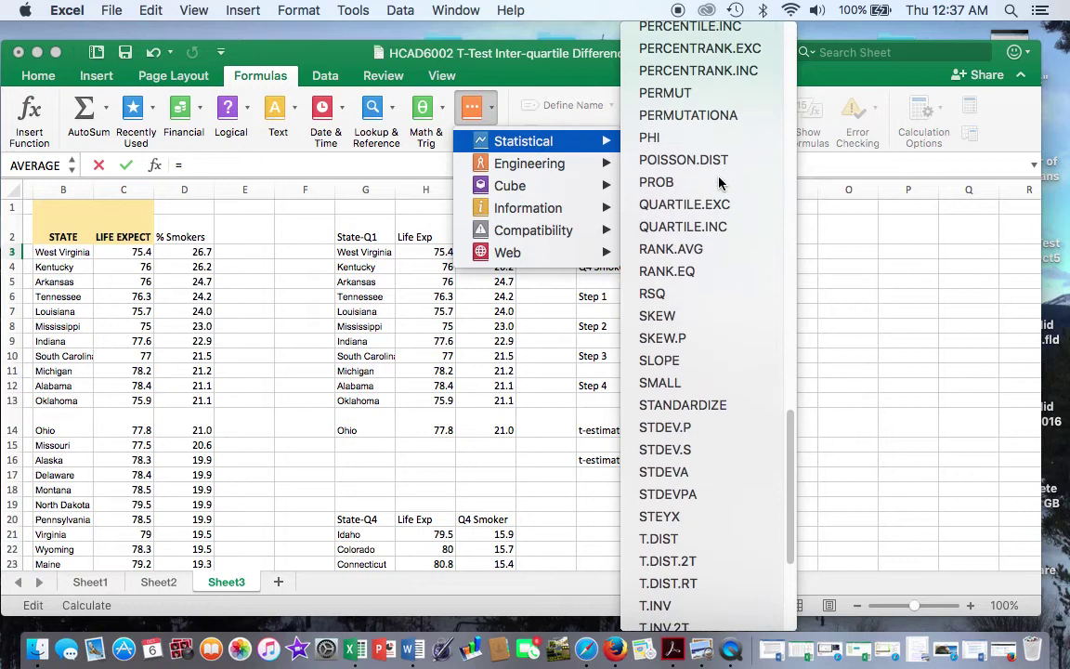
scroll(719, 183, down, 2)
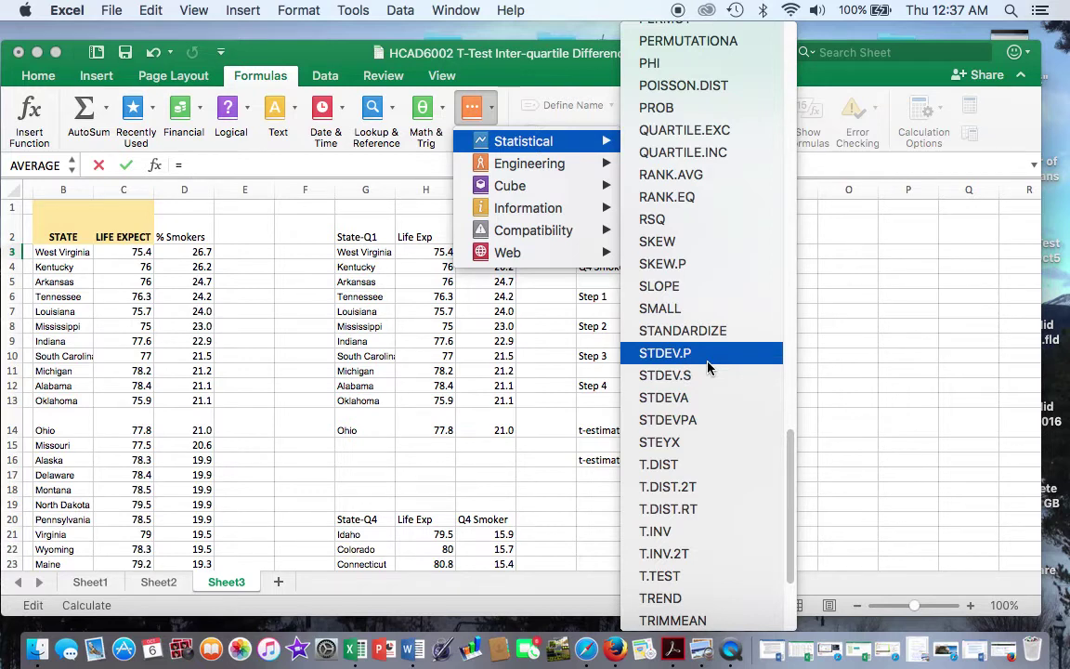
scroll(707, 368, up, 1)
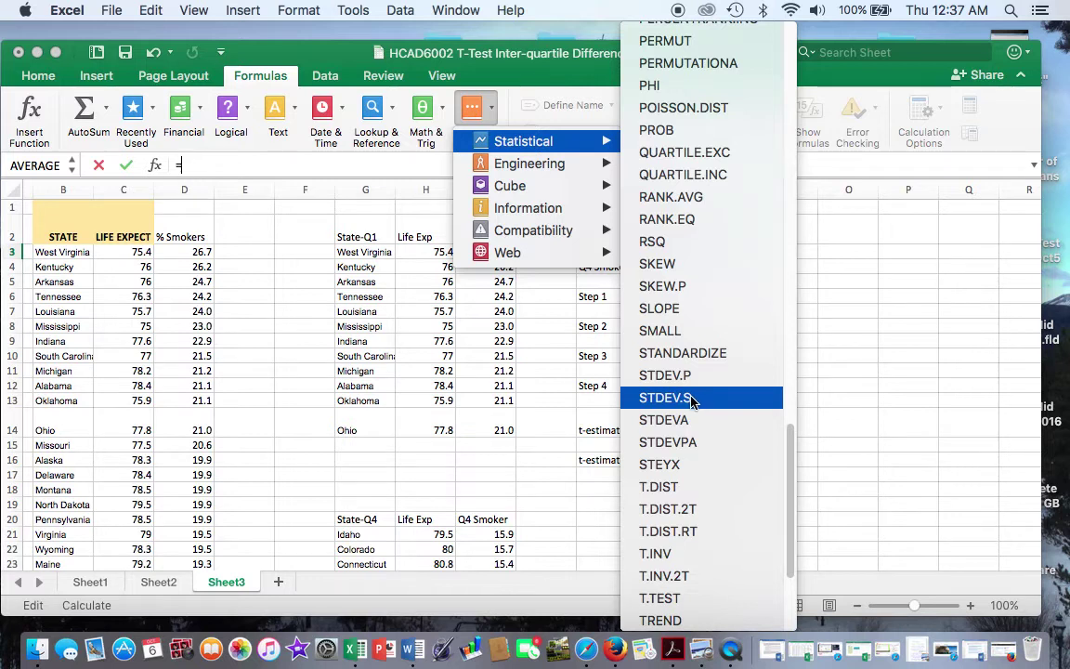
click(692, 399)
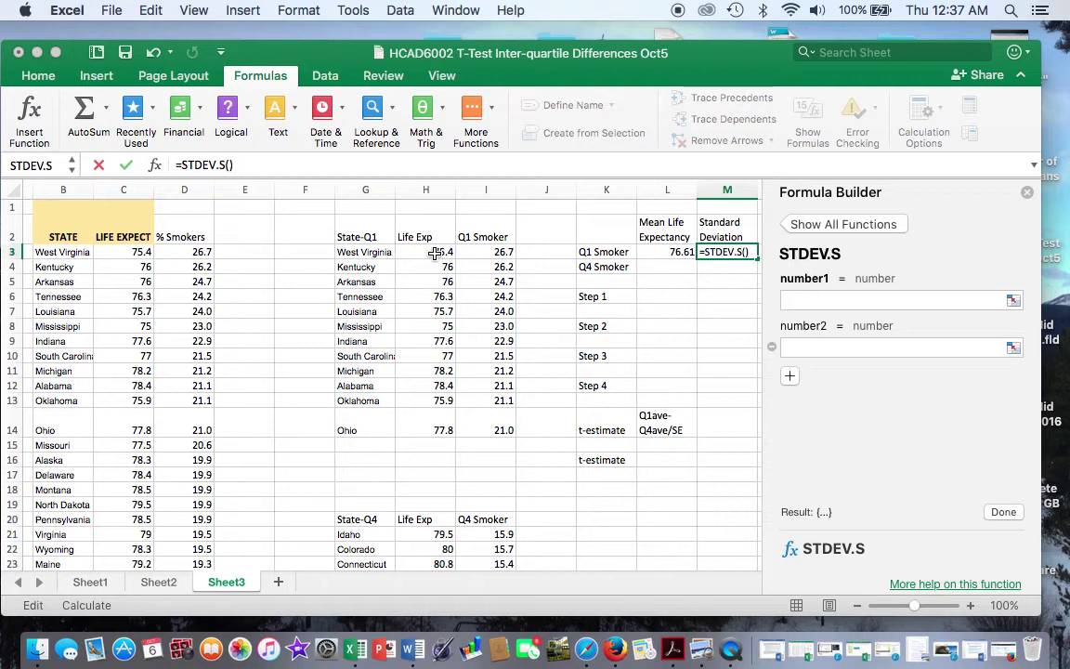
drag(435, 253, 429, 429)
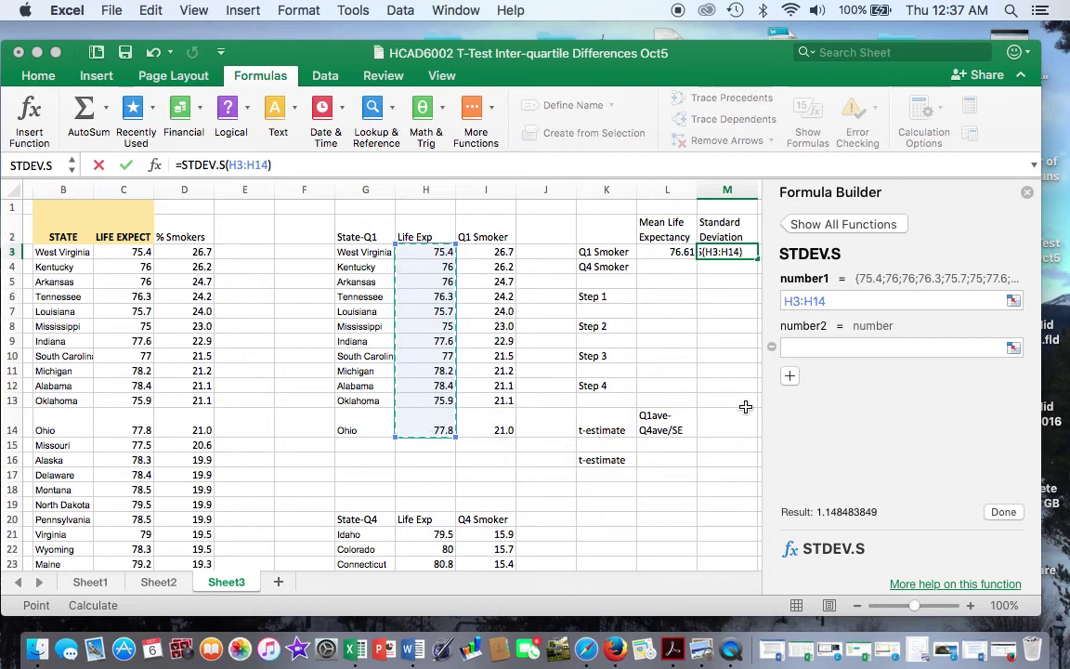
click(1004, 511)
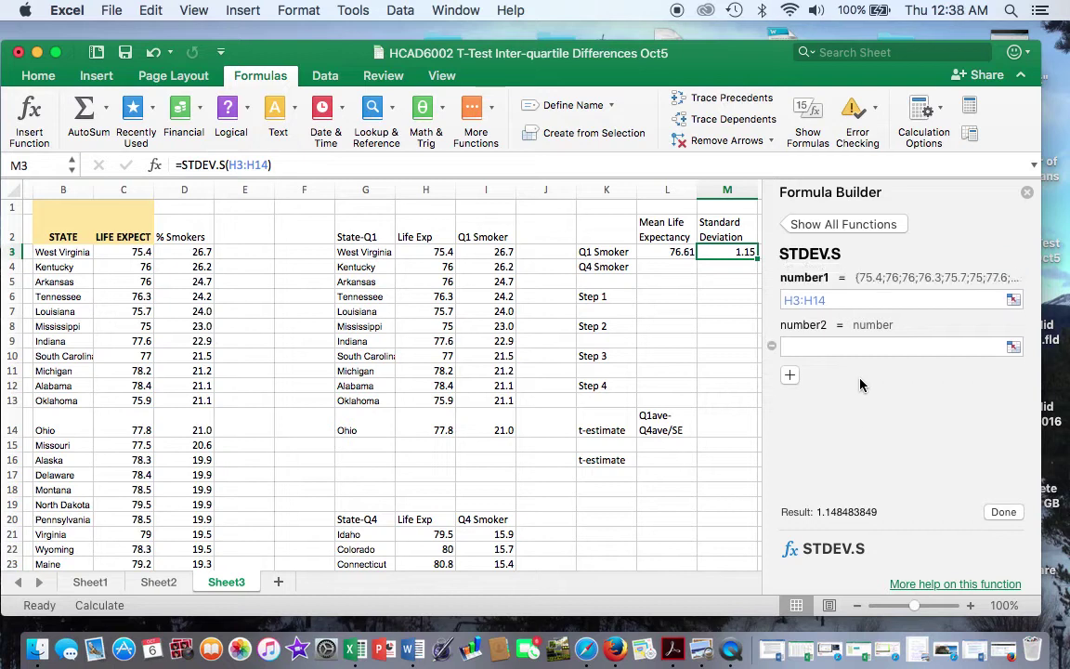
click(1027, 193)
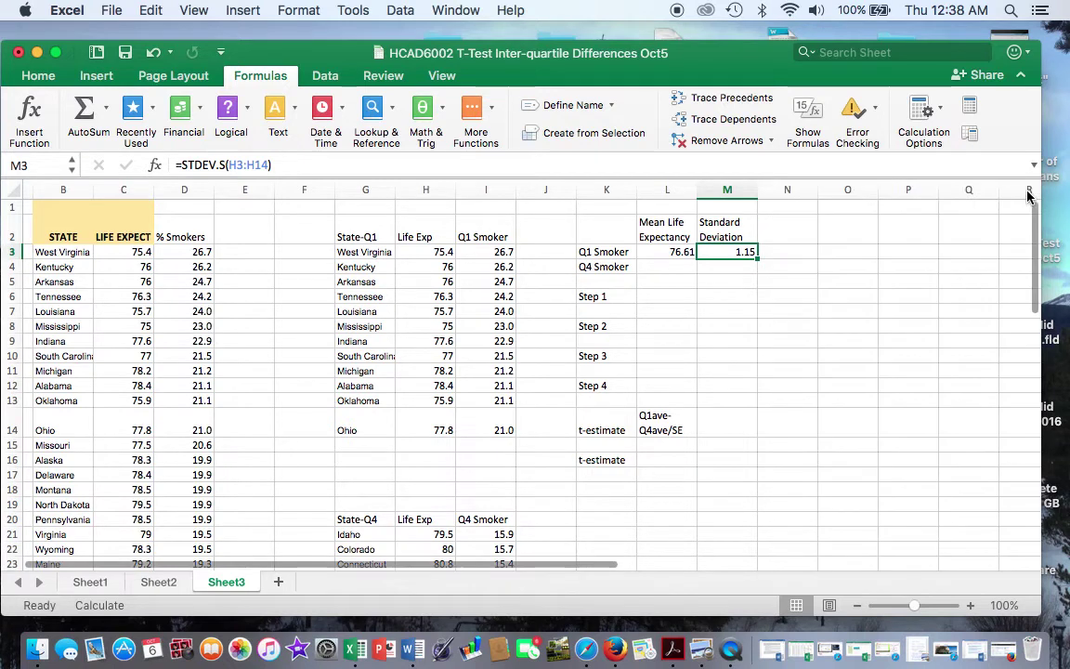
Compute the Q4 smoker mean life expectancy in L4 with the formula =AVERAGE(H21:H32)
scroll(757, 308, down, 1)
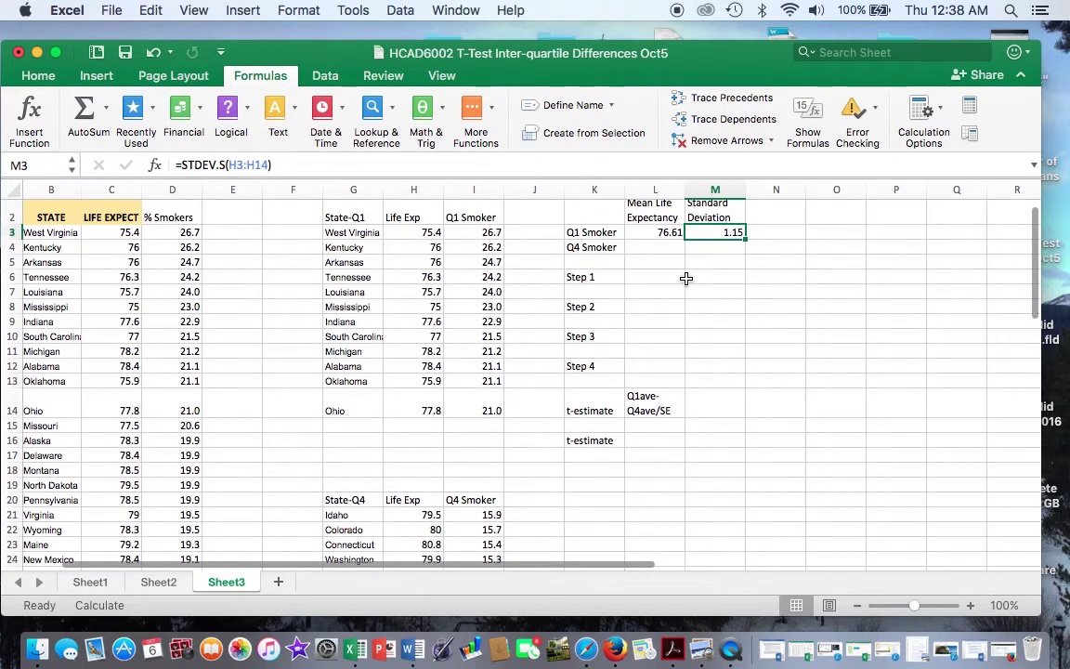
scroll(474, 414, down, 3)
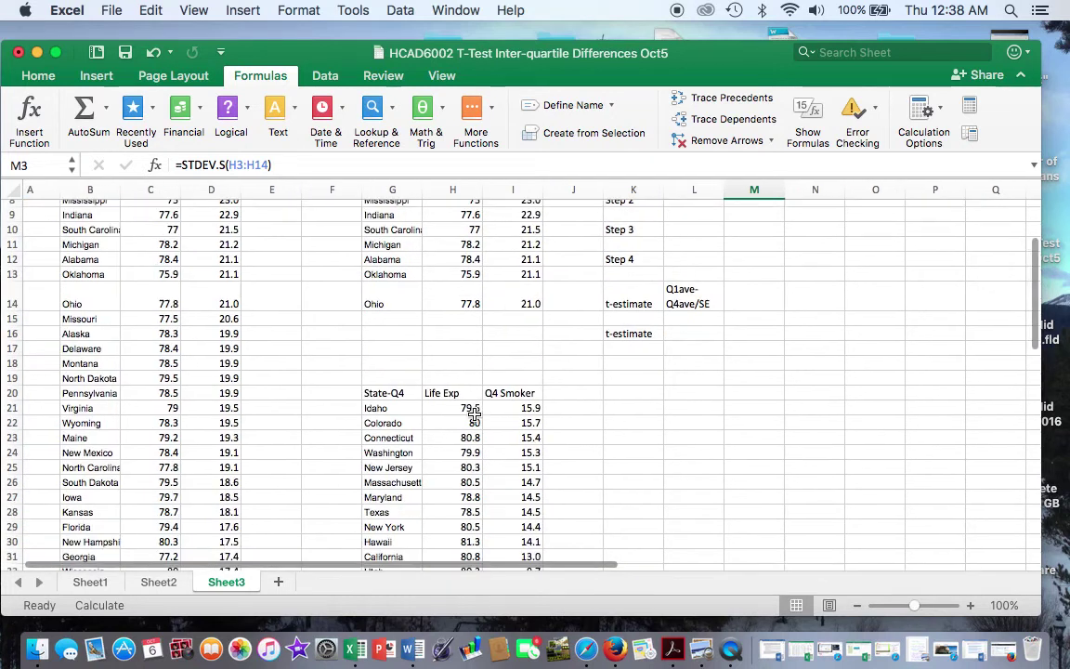
scroll(474, 413, up, 4)
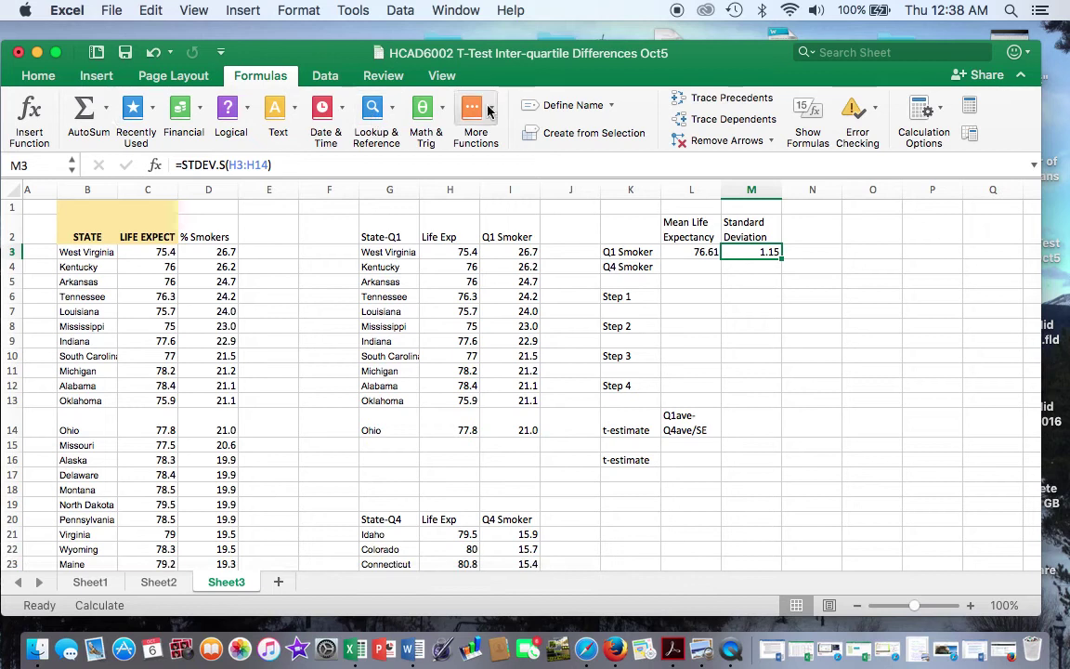
click(675, 267)
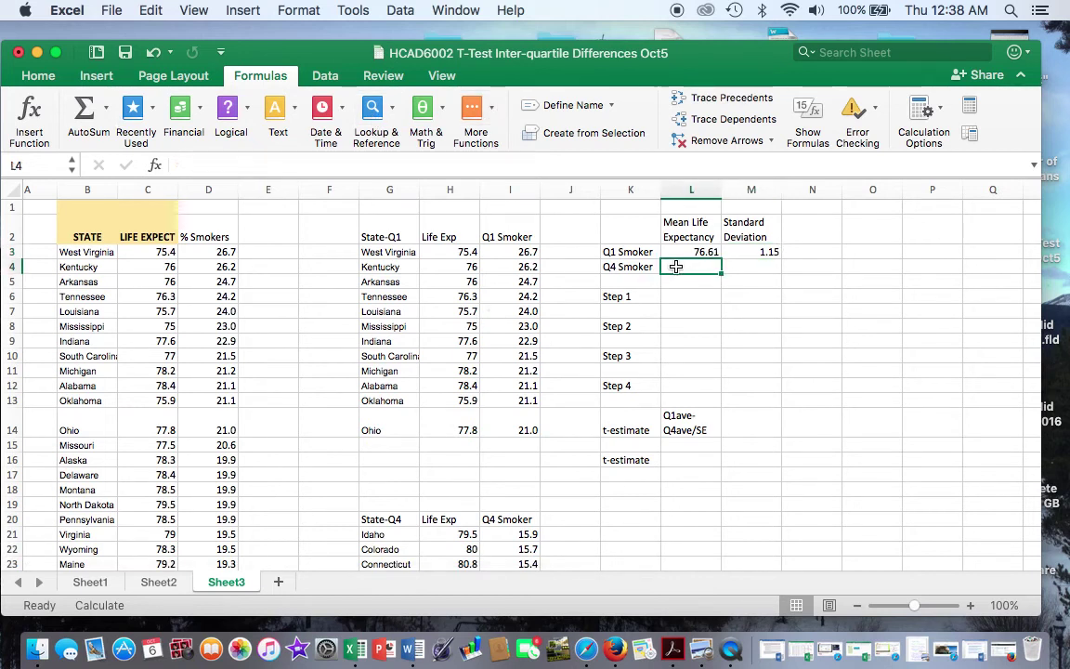
text(=)
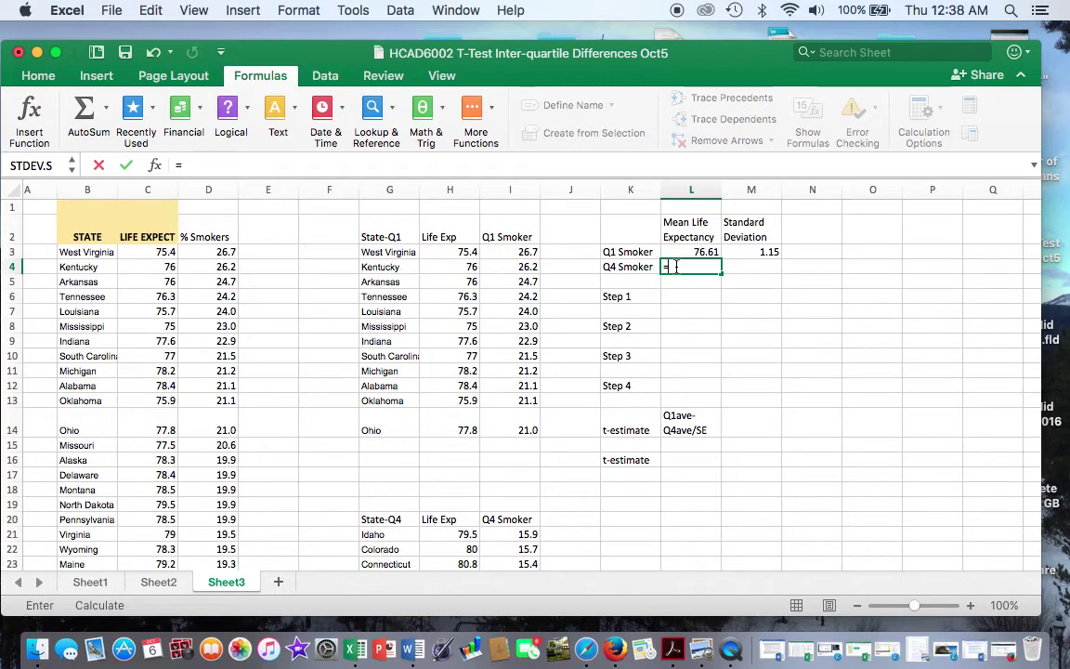
text(A)
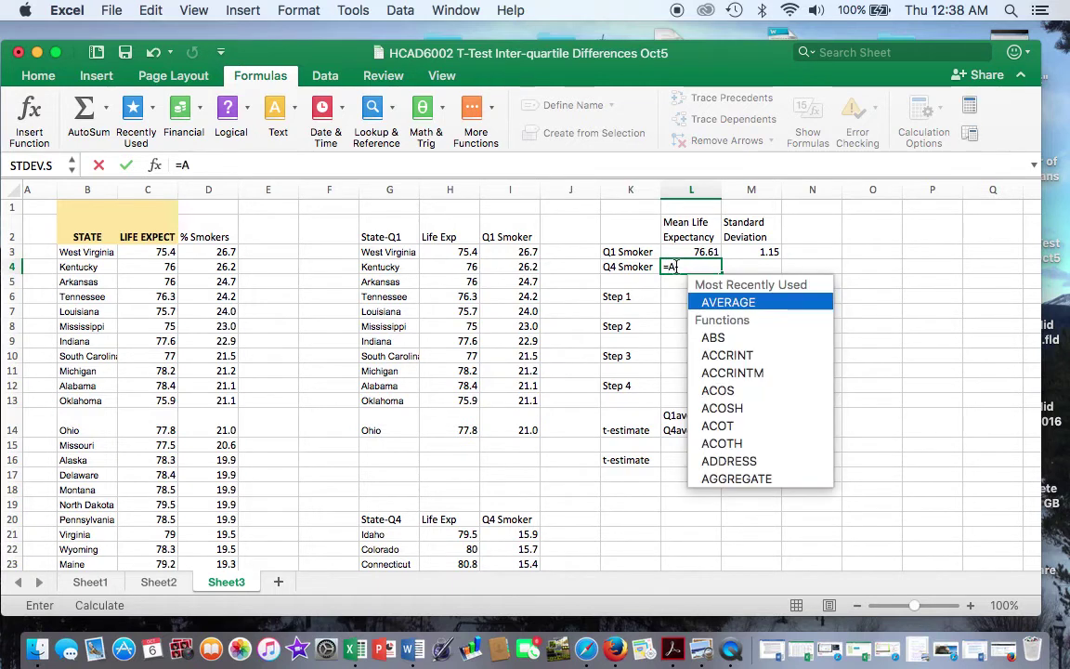
double_click(732, 302)
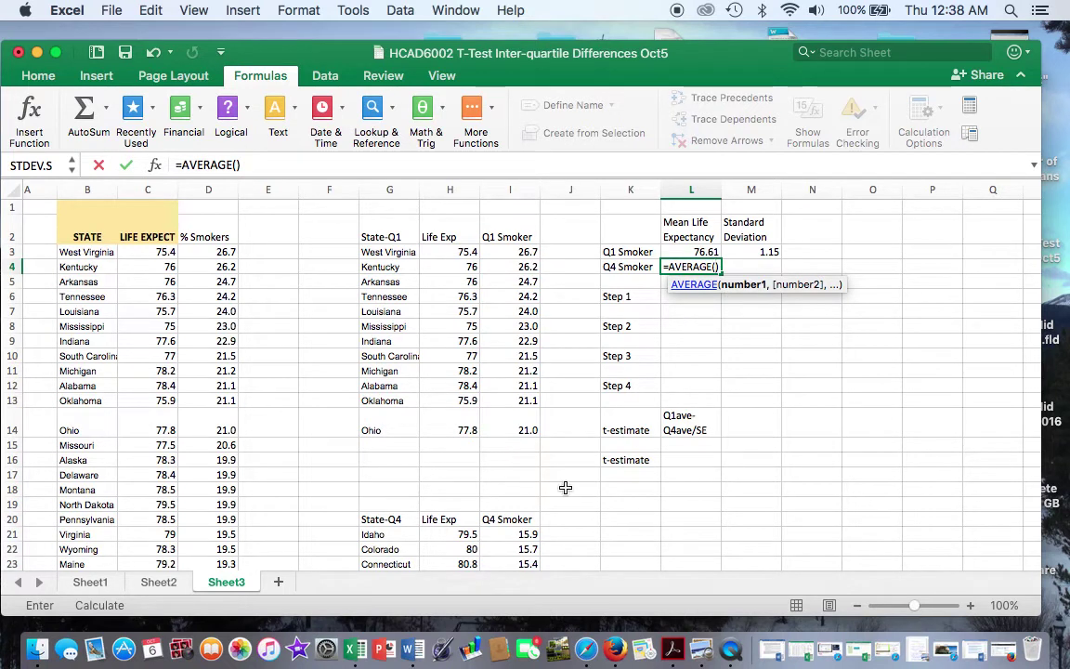
scroll(462, 477, down, 3)
scroll(422, 459, up, 1)
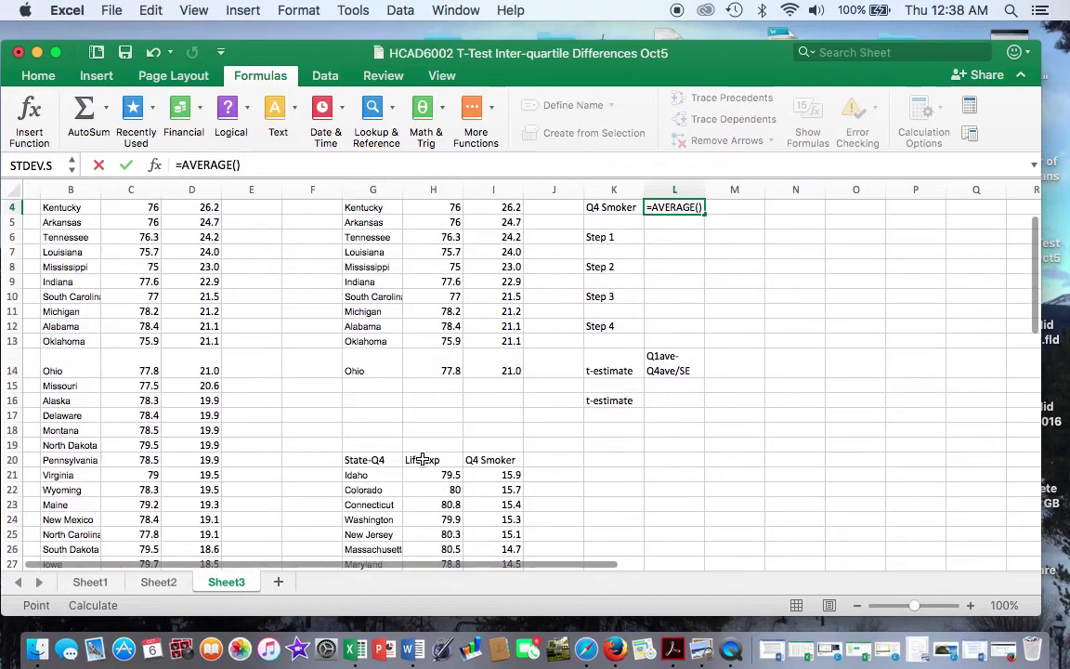
scroll(423, 460, down, 5)
drag(468, 339, 469, 354)
drag(469, 413, 470, 503)
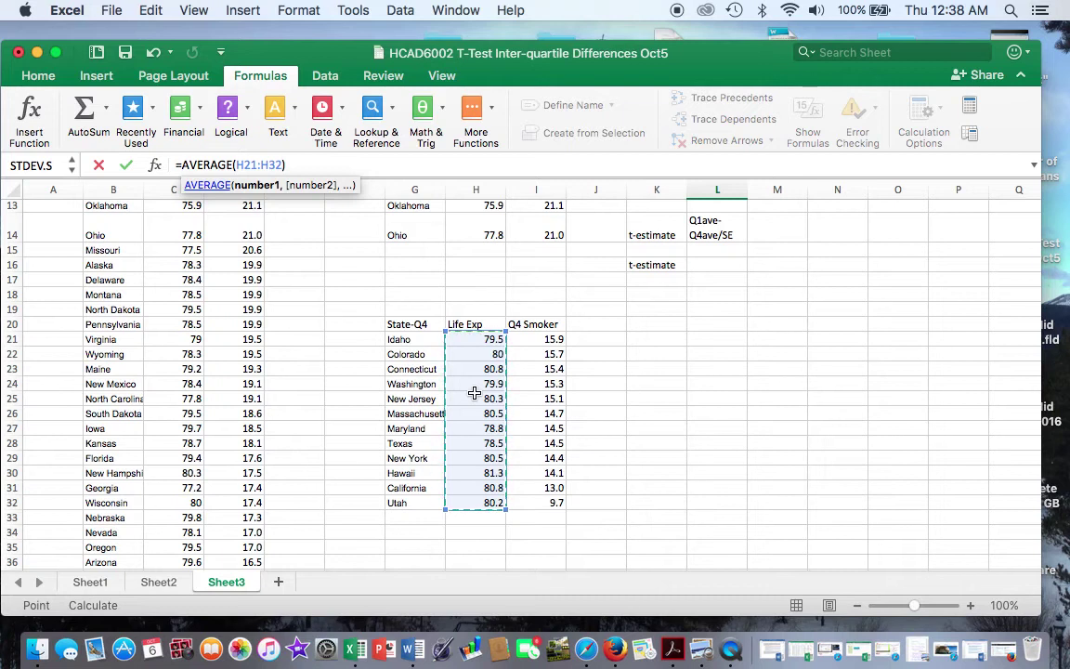
key(Escape)
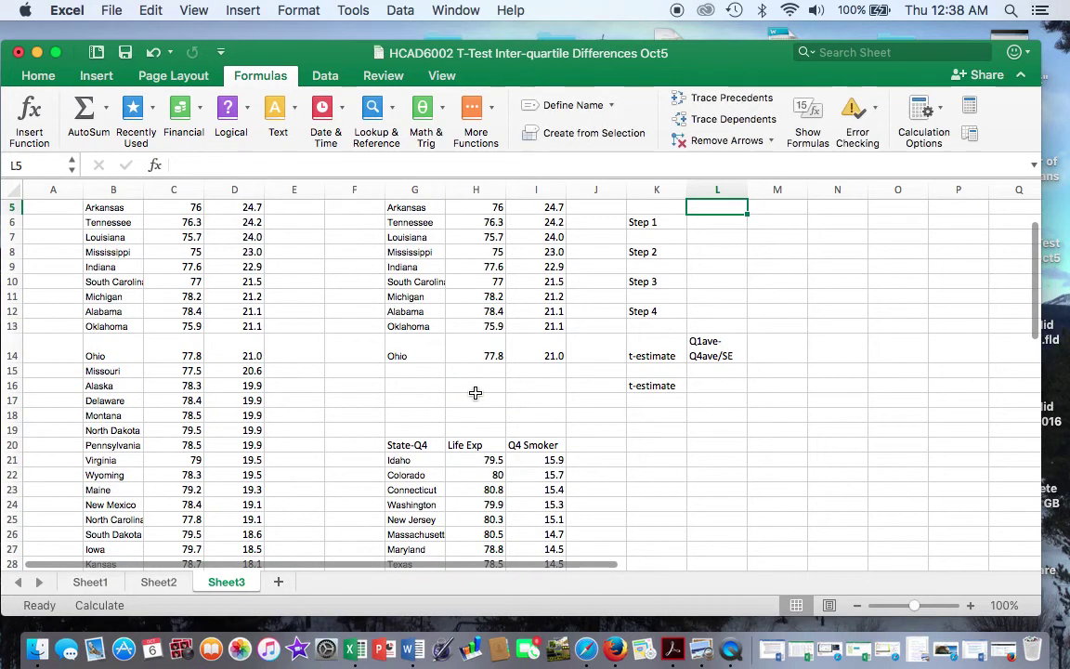
scroll(475, 393, up, 4)
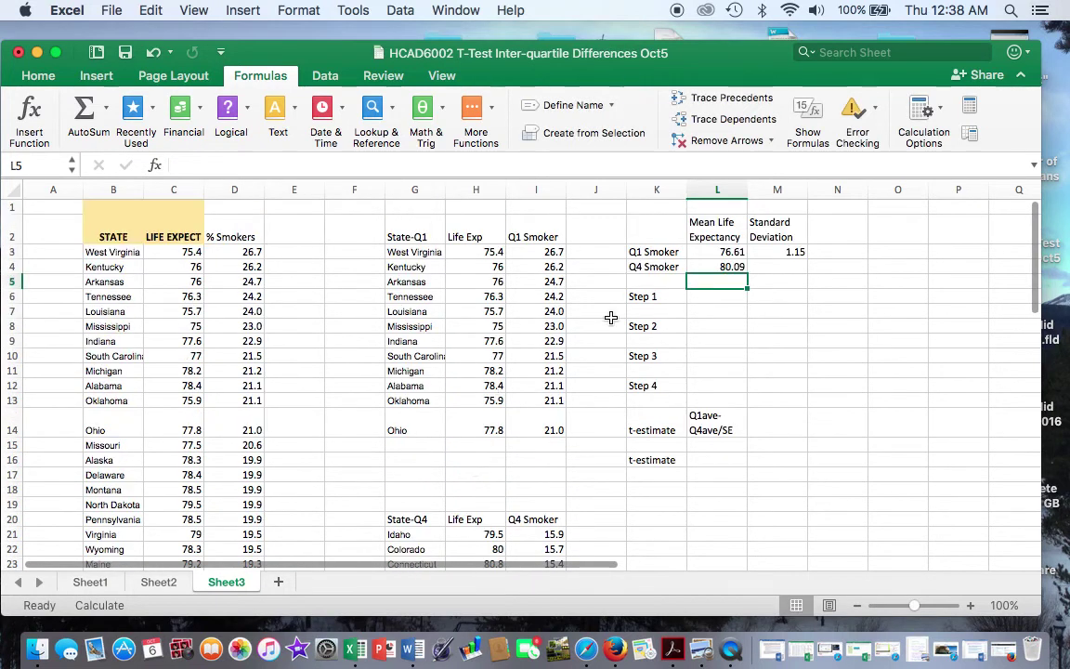
click(790, 268)
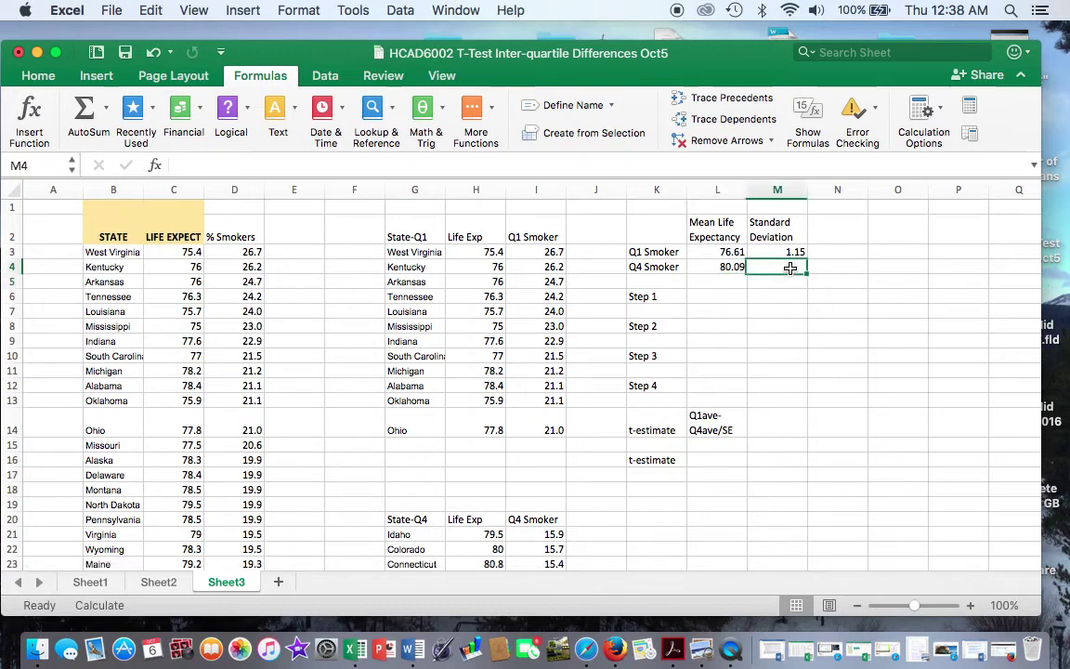
click(734, 266)
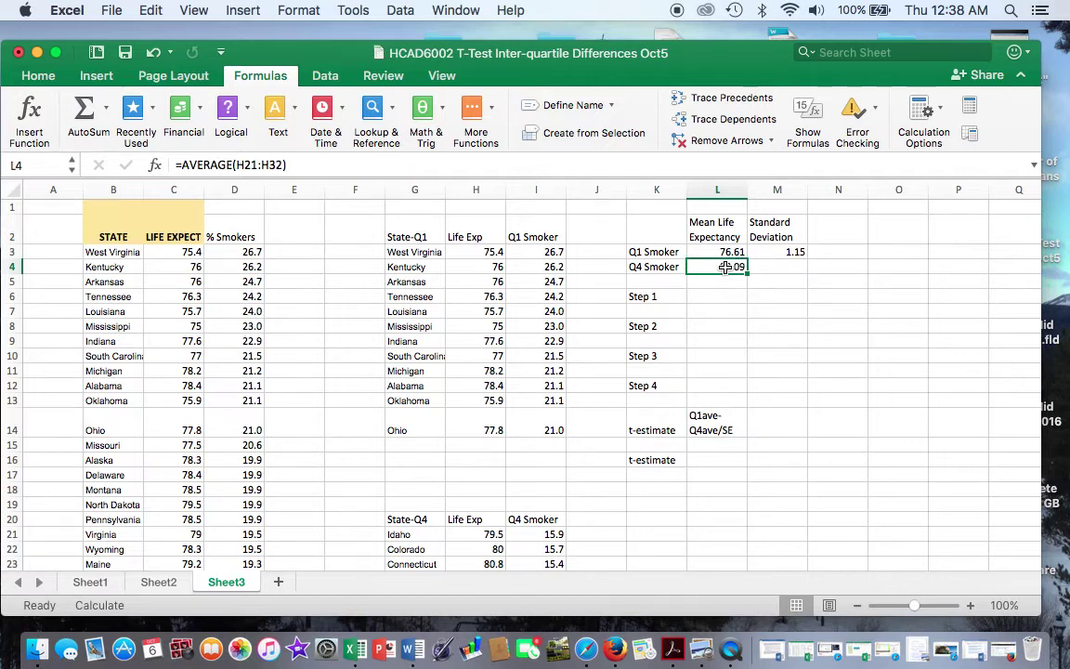
right_click(728, 271)
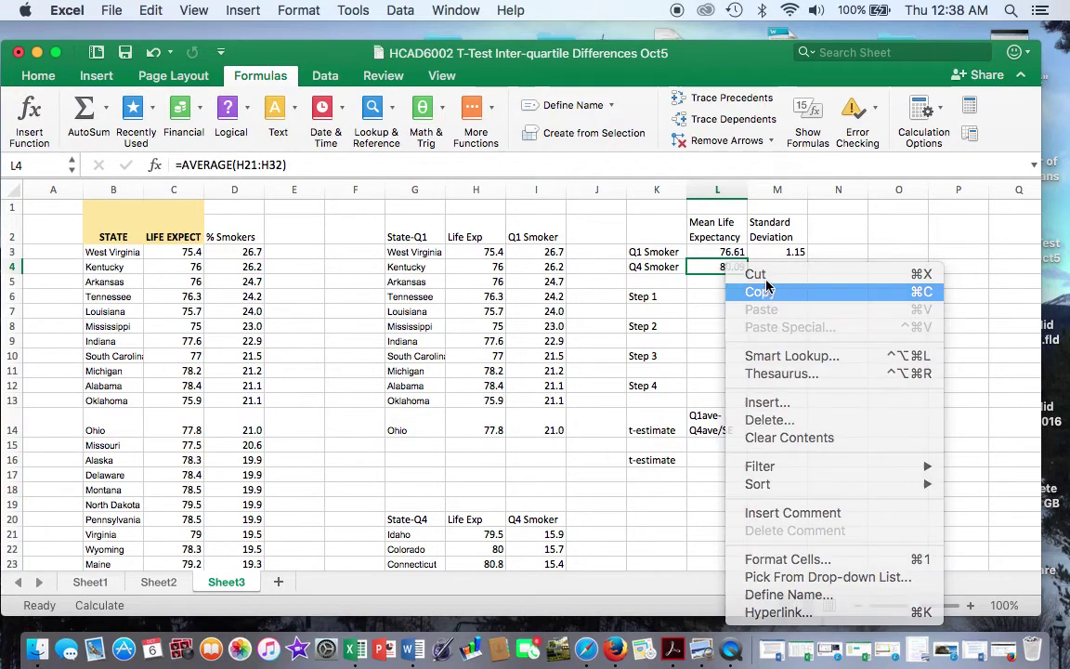
click(785, 348)
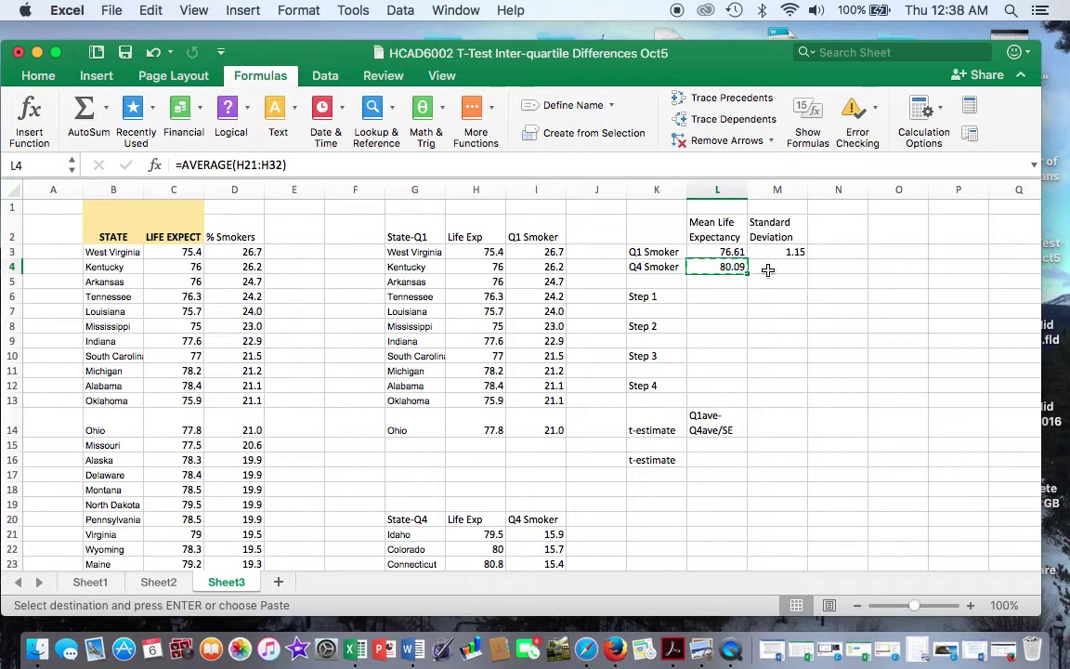
click(739, 285)
key(Up)
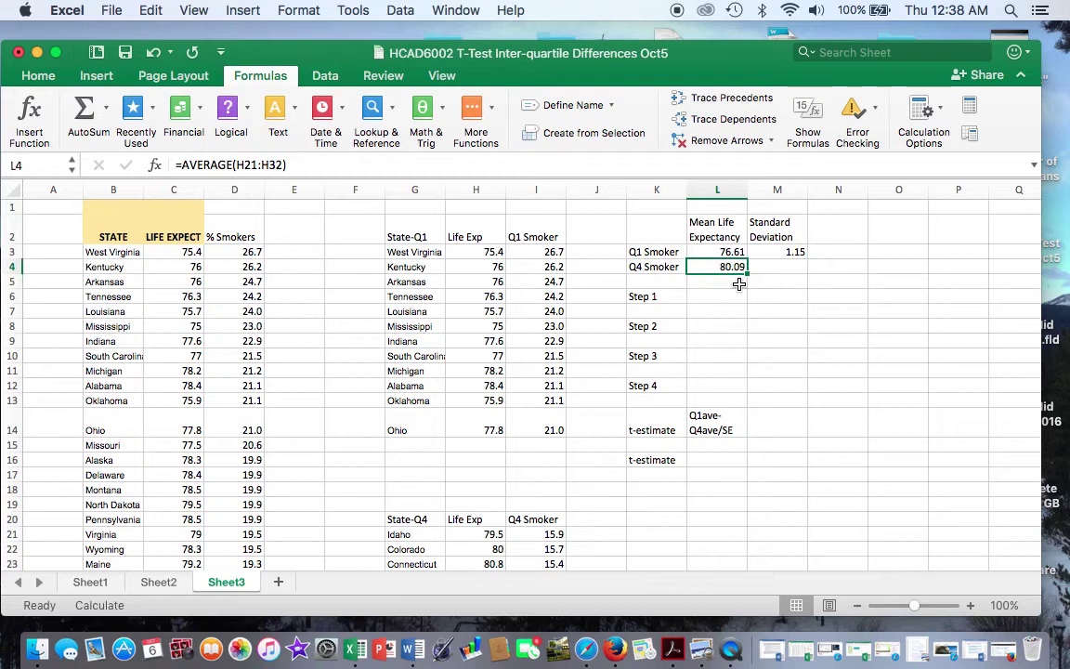
key(Right)
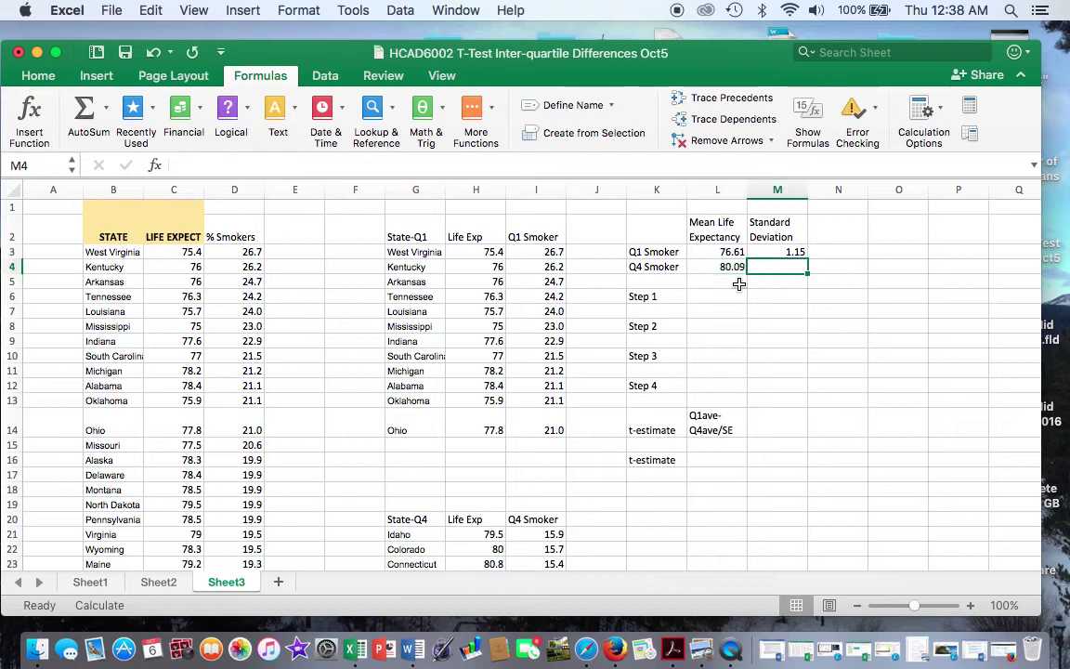
Copy the Q1 smoker standard deviation formula from M3 into M4 on the Q4 smoker row
click(779, 252)
right_click(780, 252)
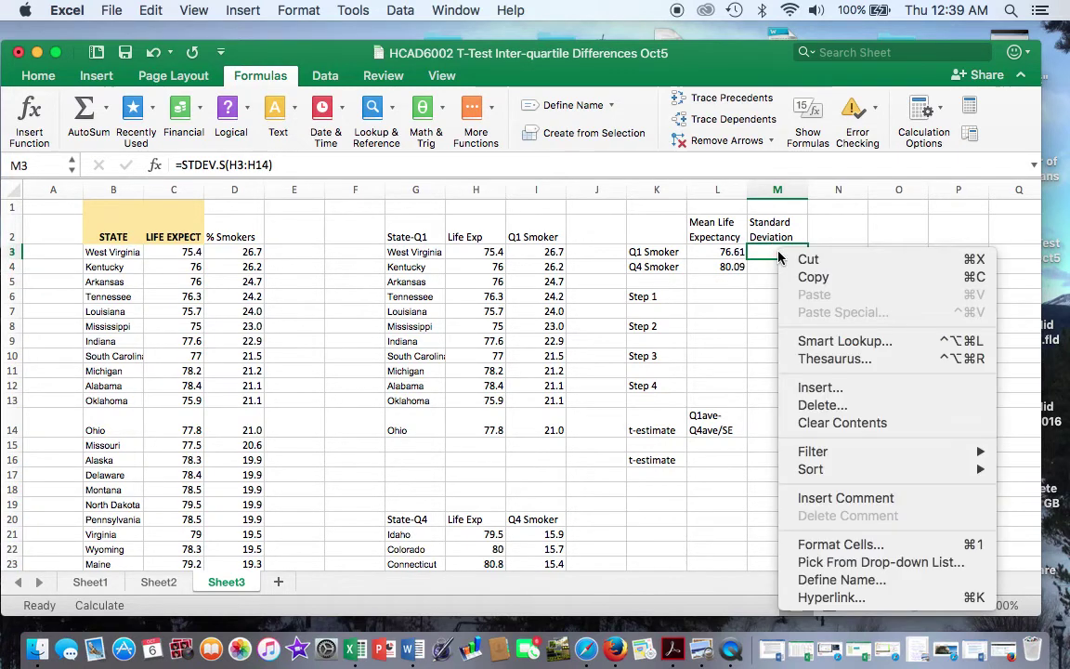
click(813, 277)
click(784, 270)
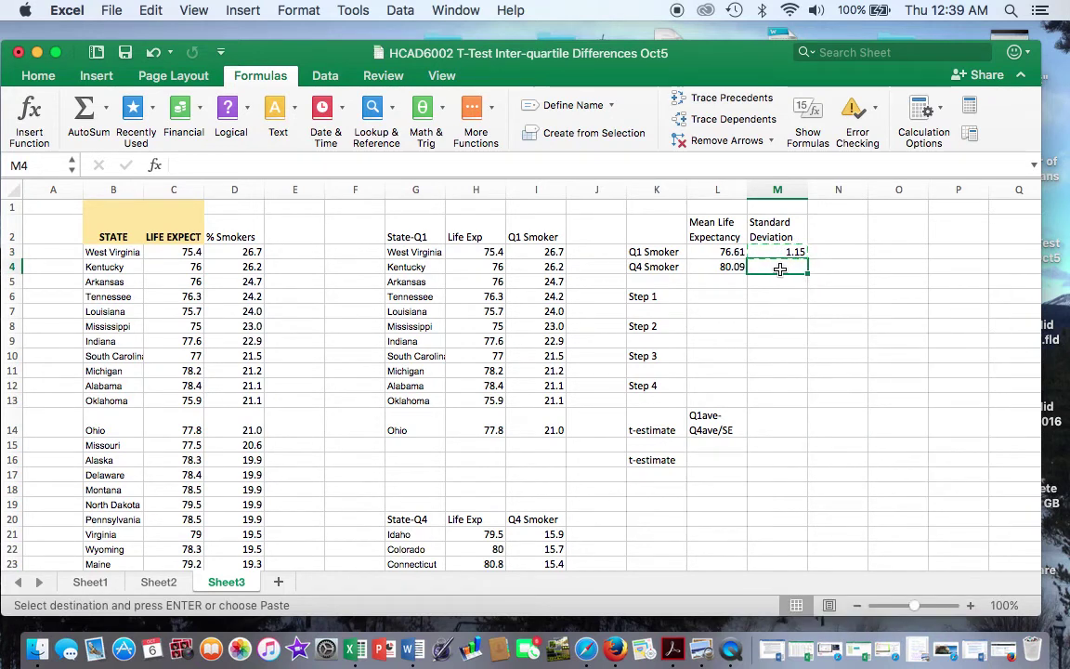
right_click(781, 268)
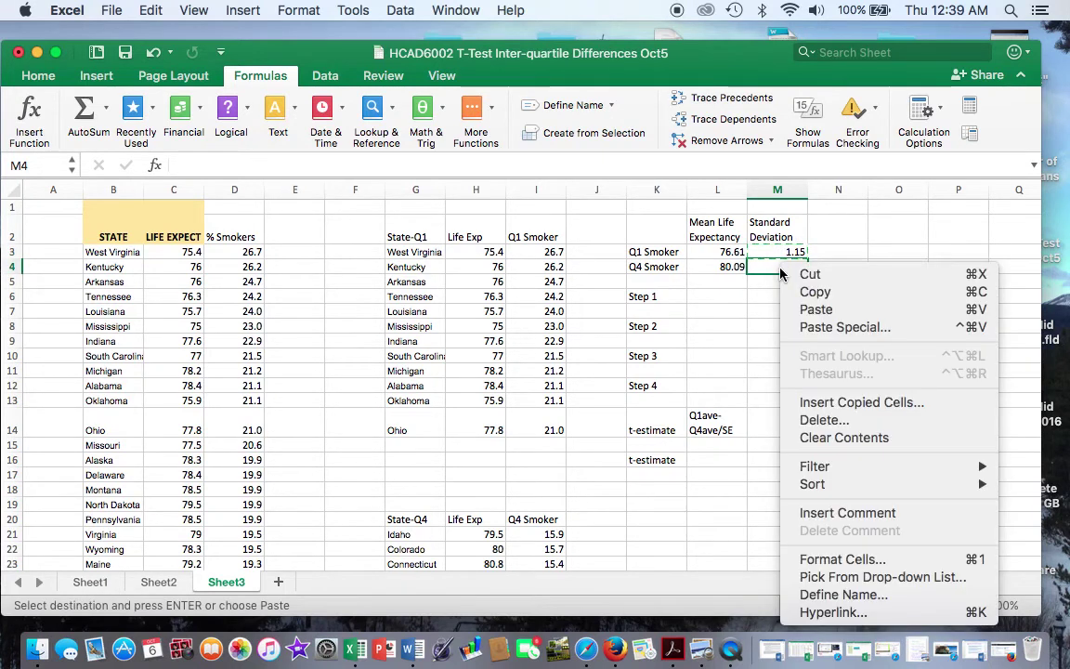
click(818, 307)
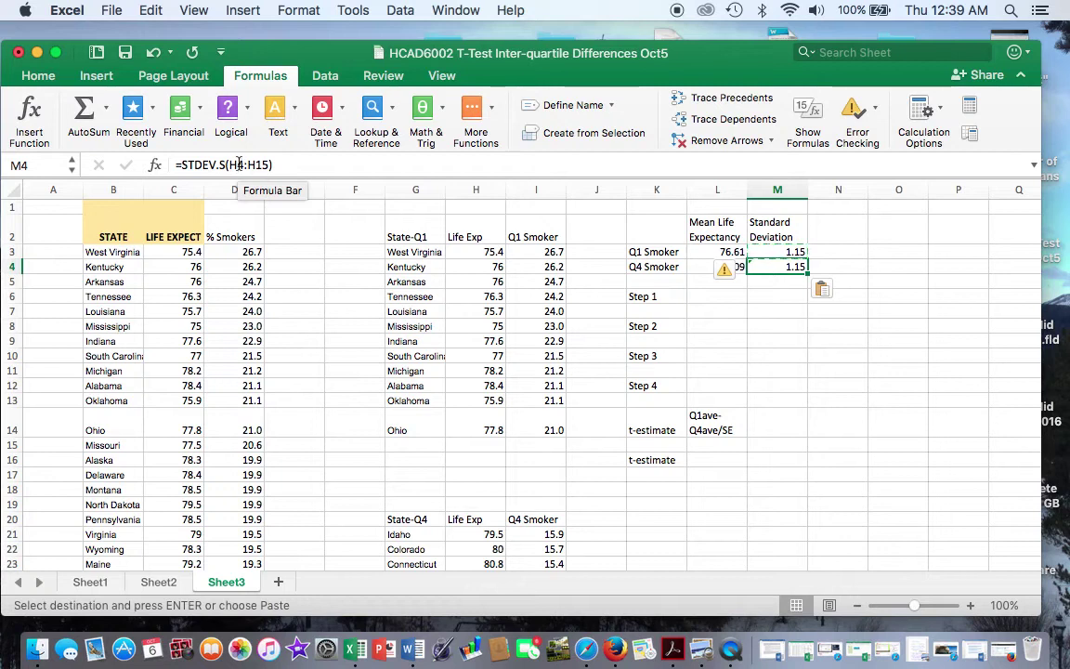
Change the range in M4 to the Q4 life expectancy data so the formula reads =STDEV.S(H21:H32)
click(239, 164)
text(21)
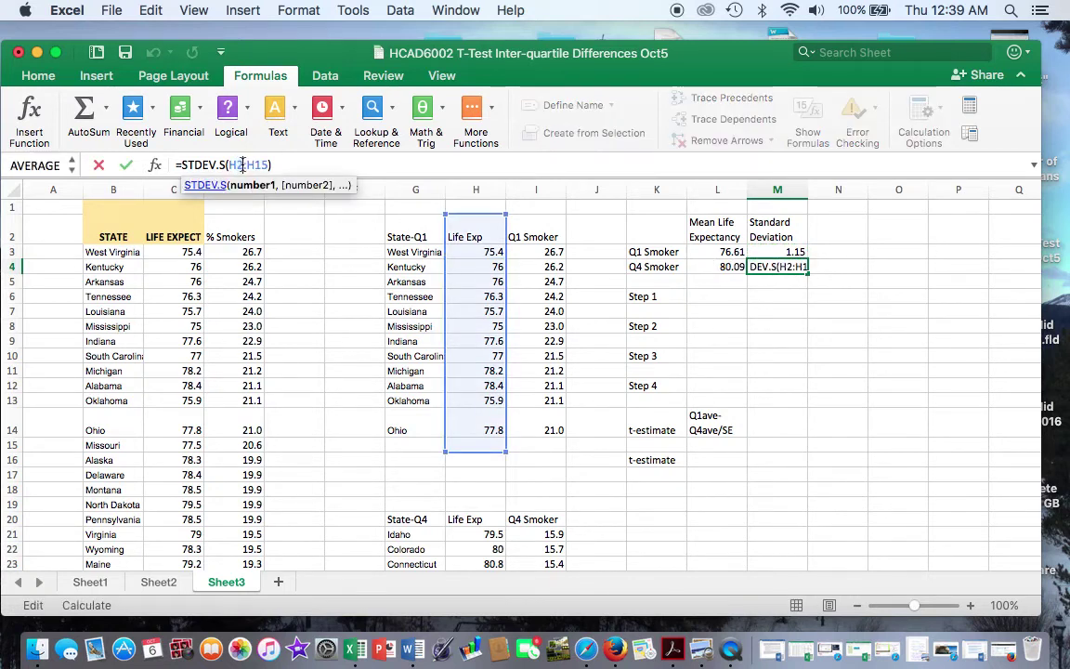
drag(262, 164, 274, 165)
text(32)
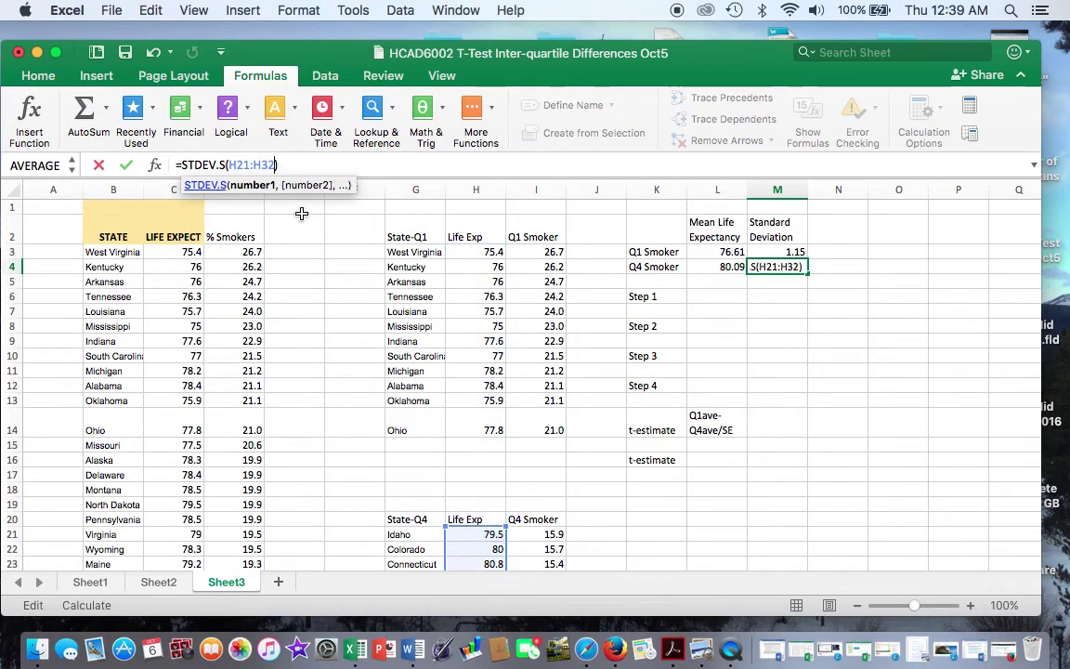
scroll(382, 316, down, 5)
scroll(384, 317, up, 5)
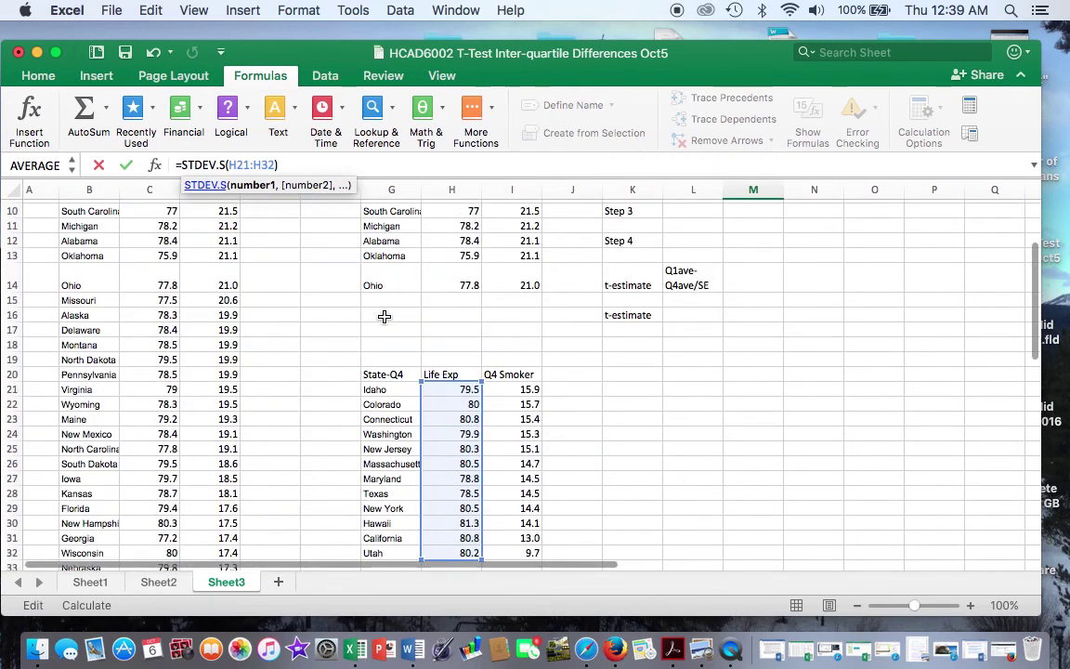
right_click(384, 316)
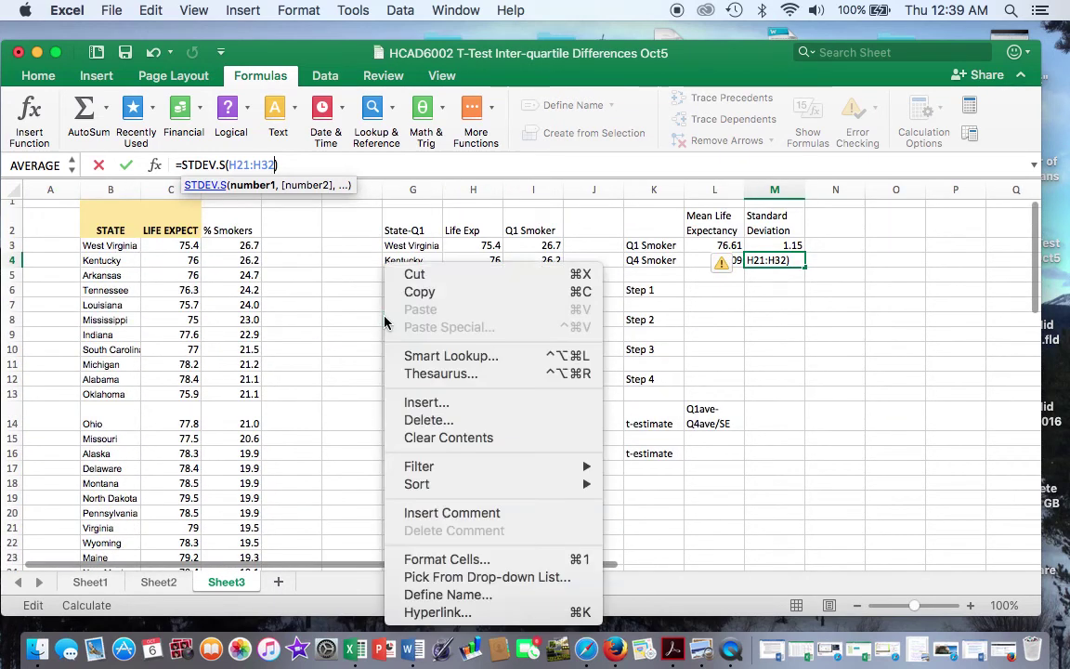
click(384, 317)
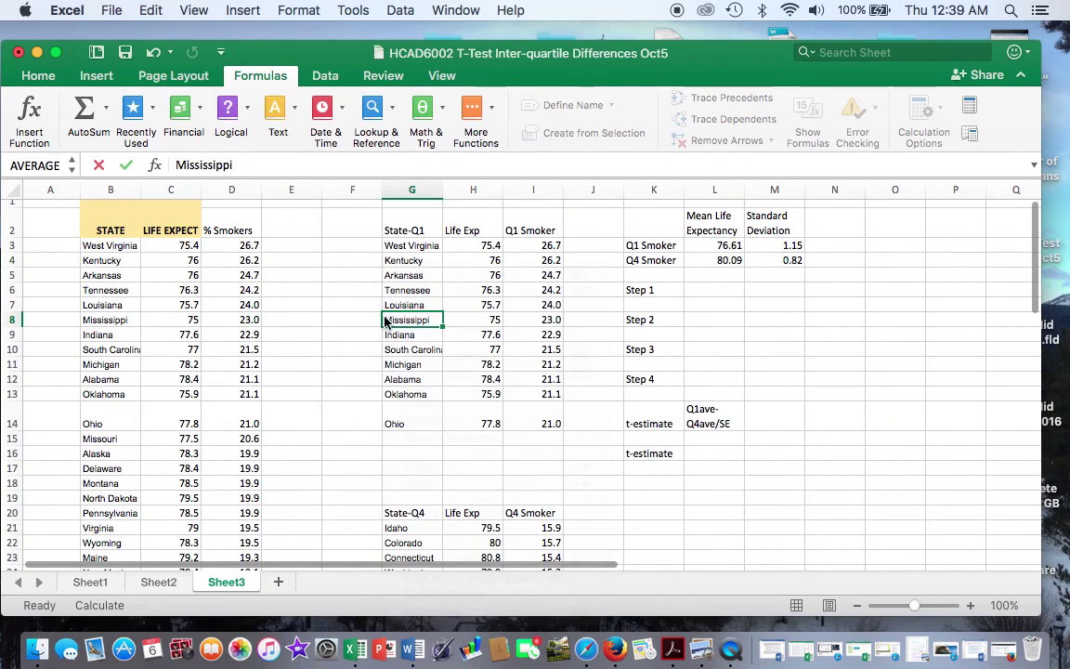
Compute Step 1 in L6 by dividing the squared Q1 standard deviation by 12, using =(M3^2)/12
click(723, 291)
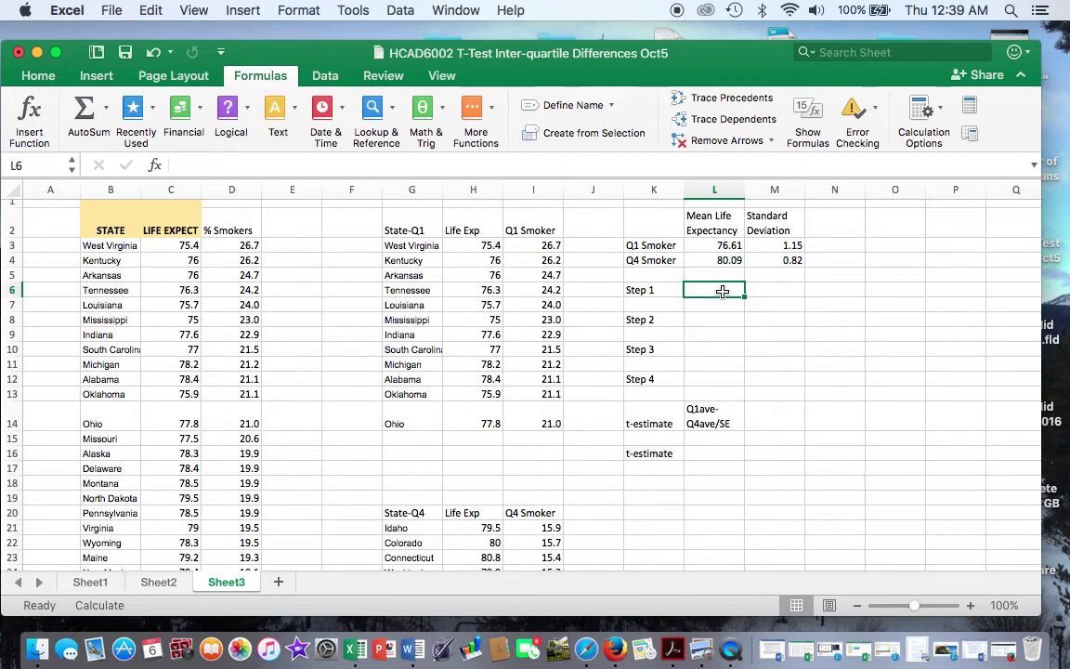
text(=)
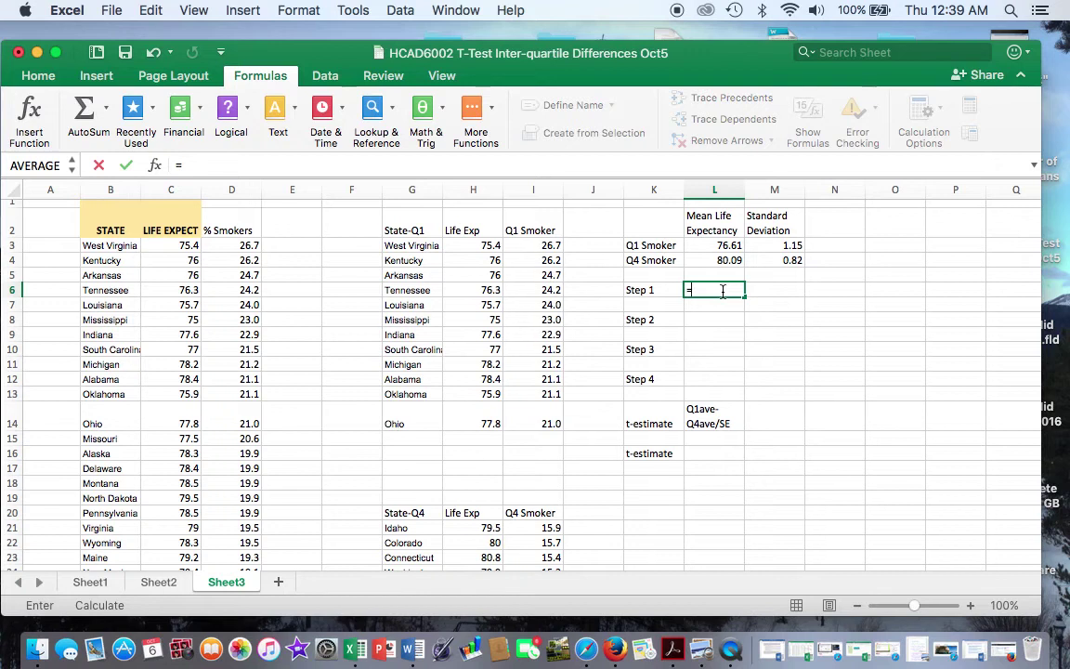
text((m)
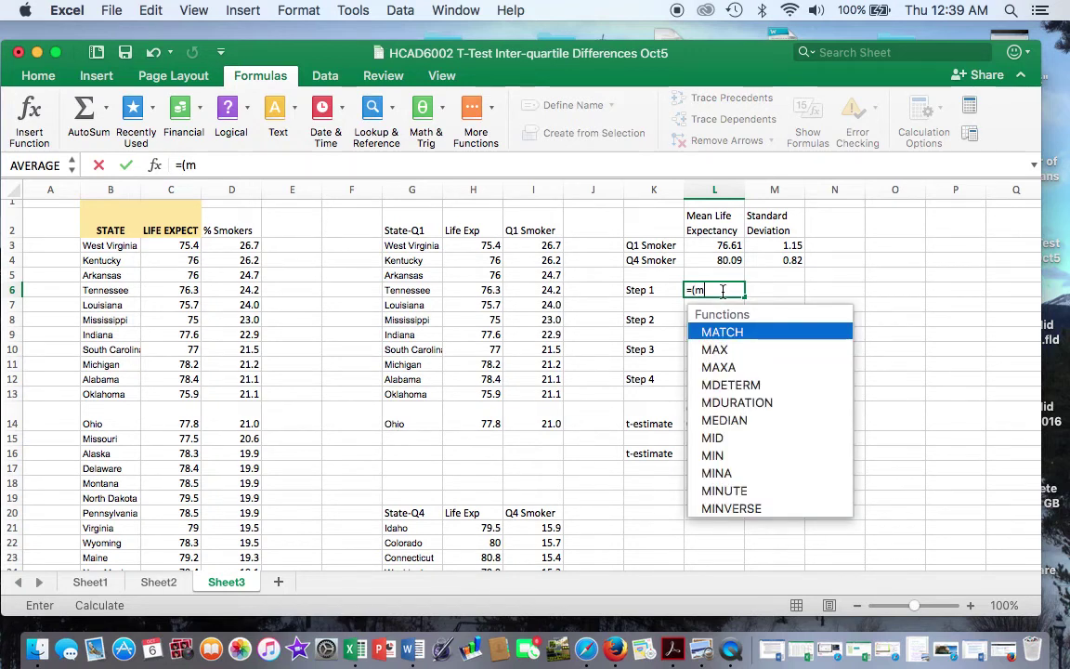
text(3)
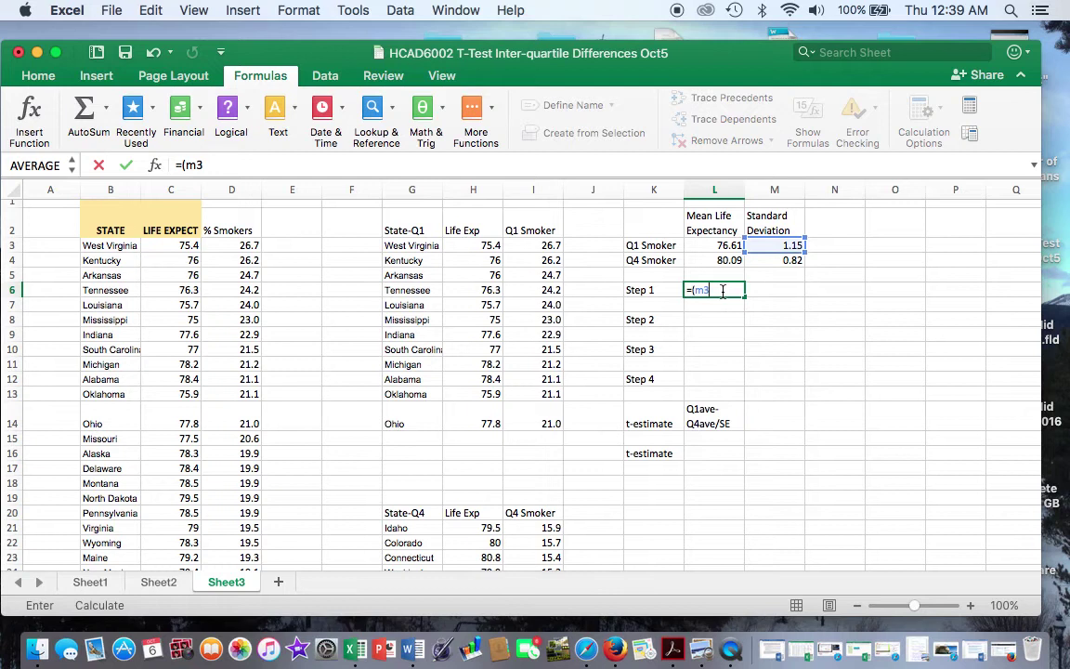
text(^2)
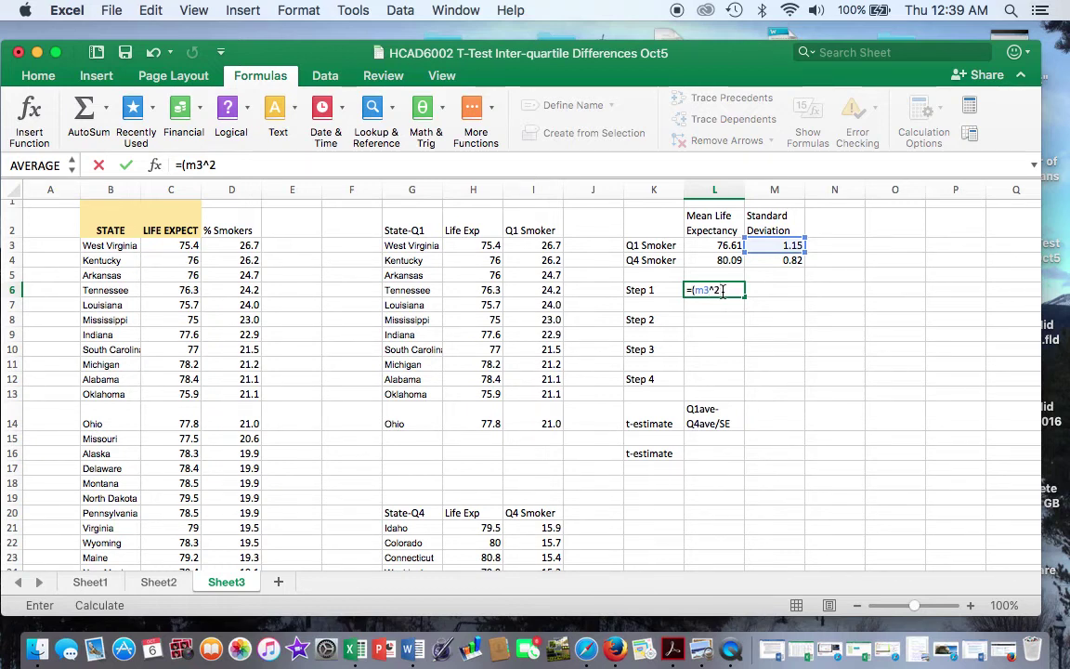
text()/12)
key(Return)
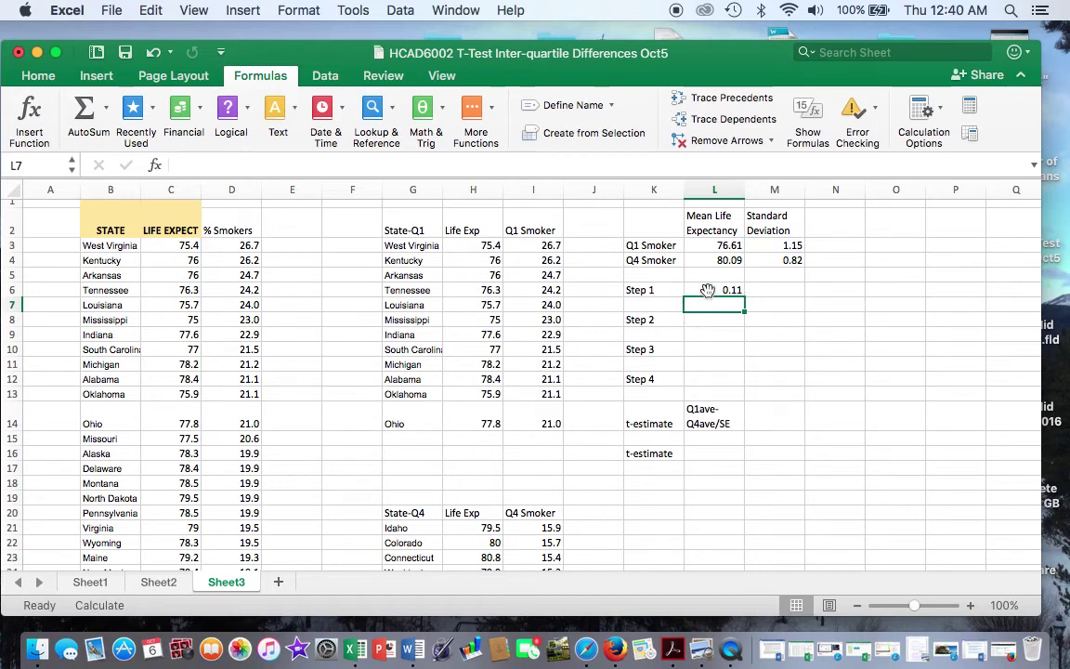
click(708, 290)
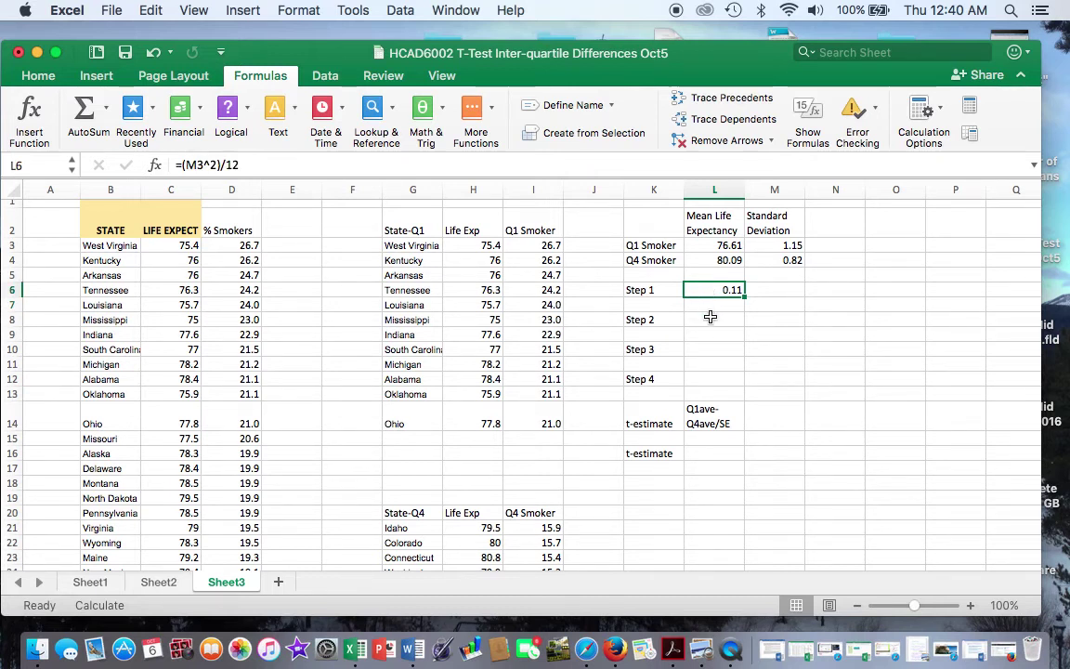
Compute Step 2 in L8 by dividing the squared Q4 standard deviation by 12, using =(M4^2)/12
click(710, 317)
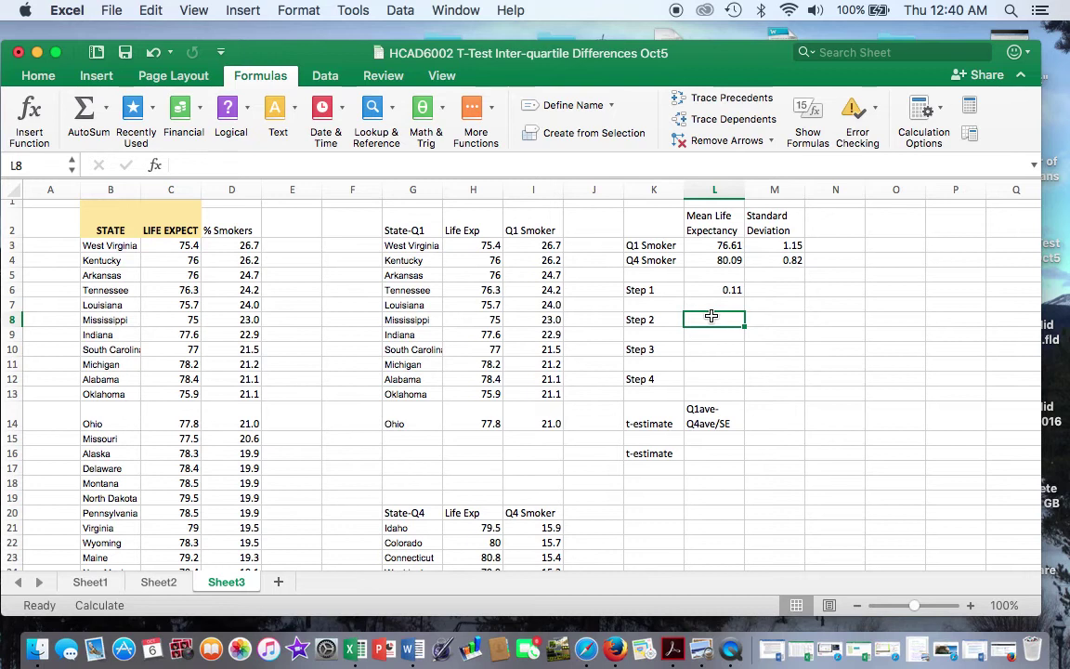
text(=)
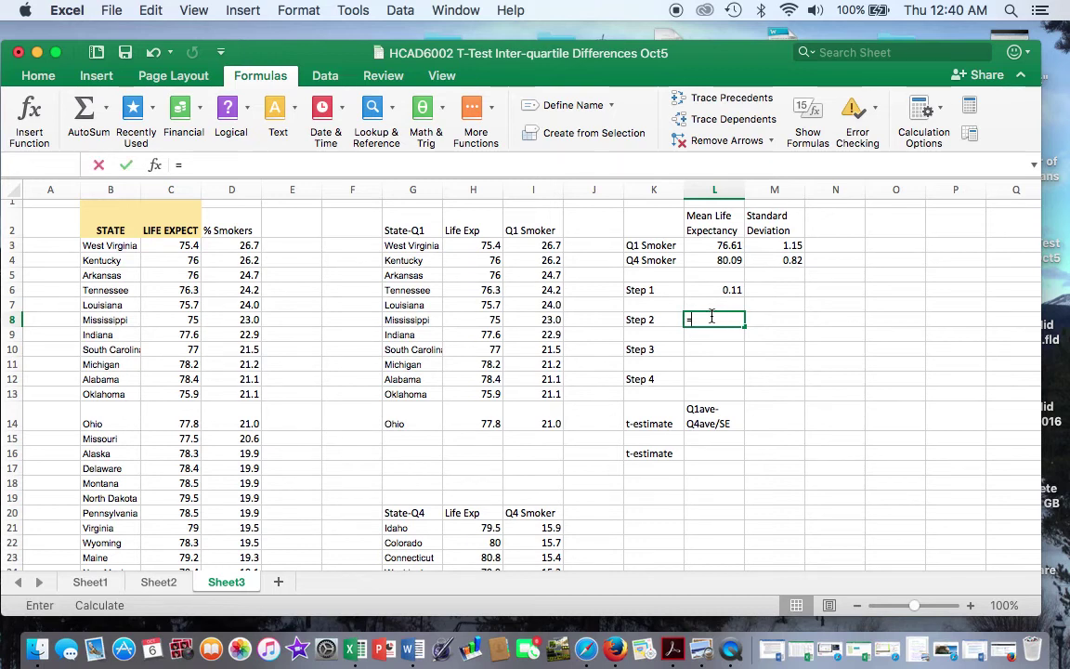
text((m)
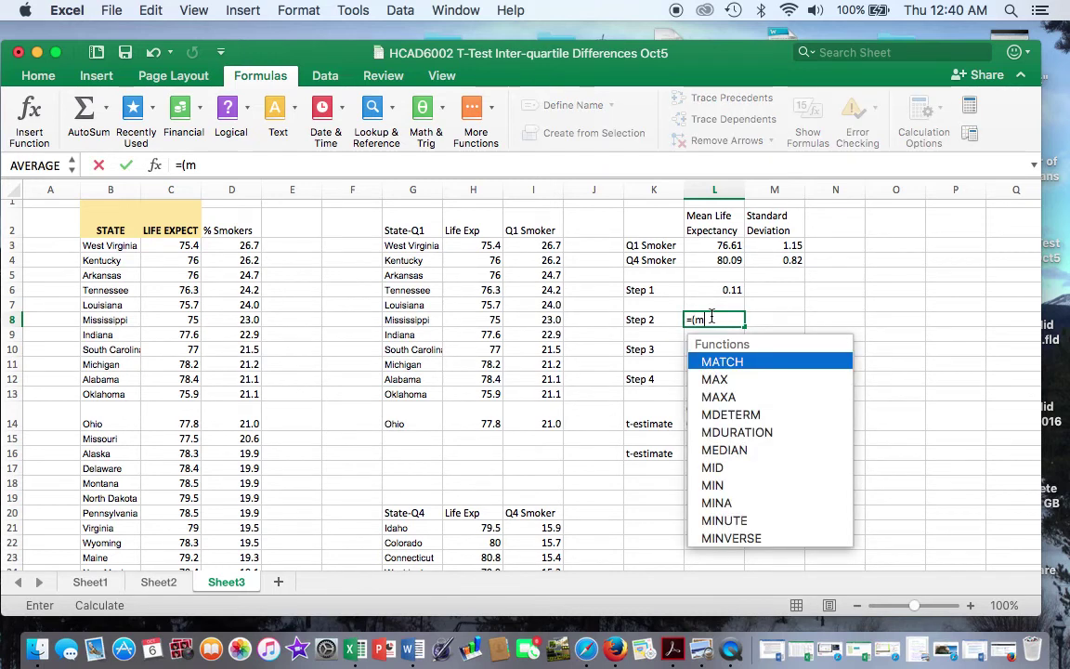
text(4^2))
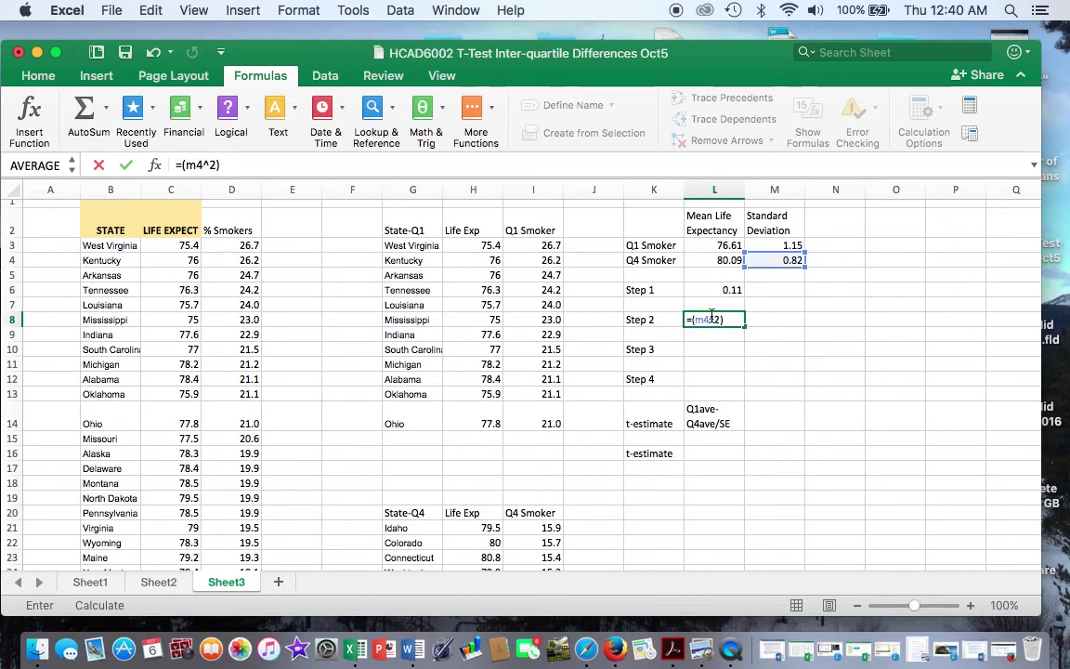
text(/12)
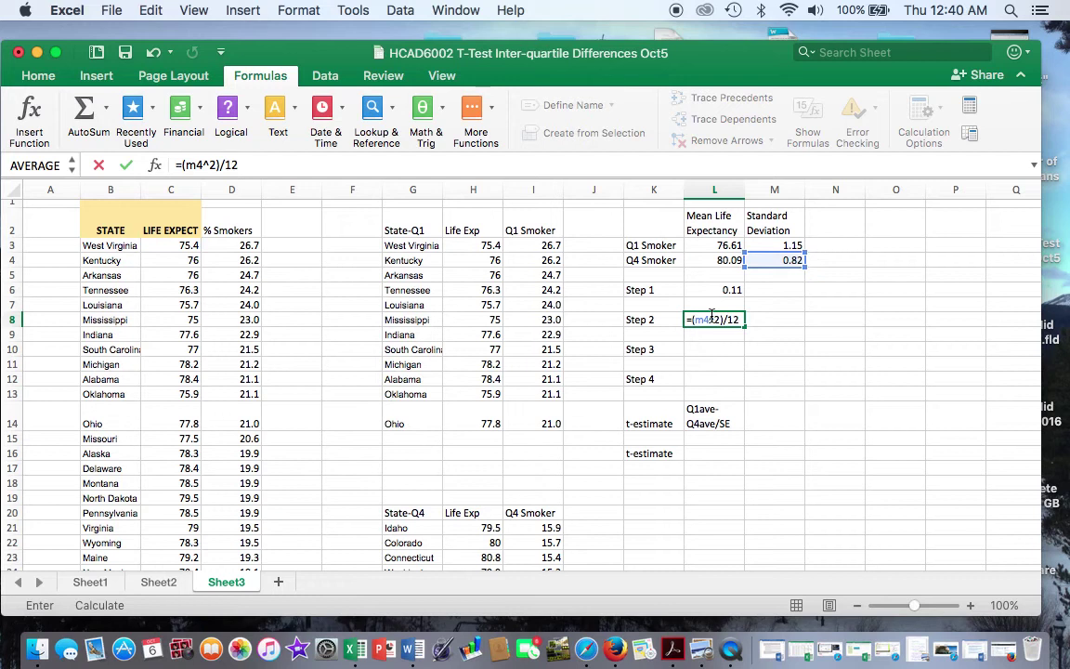
key(Return)
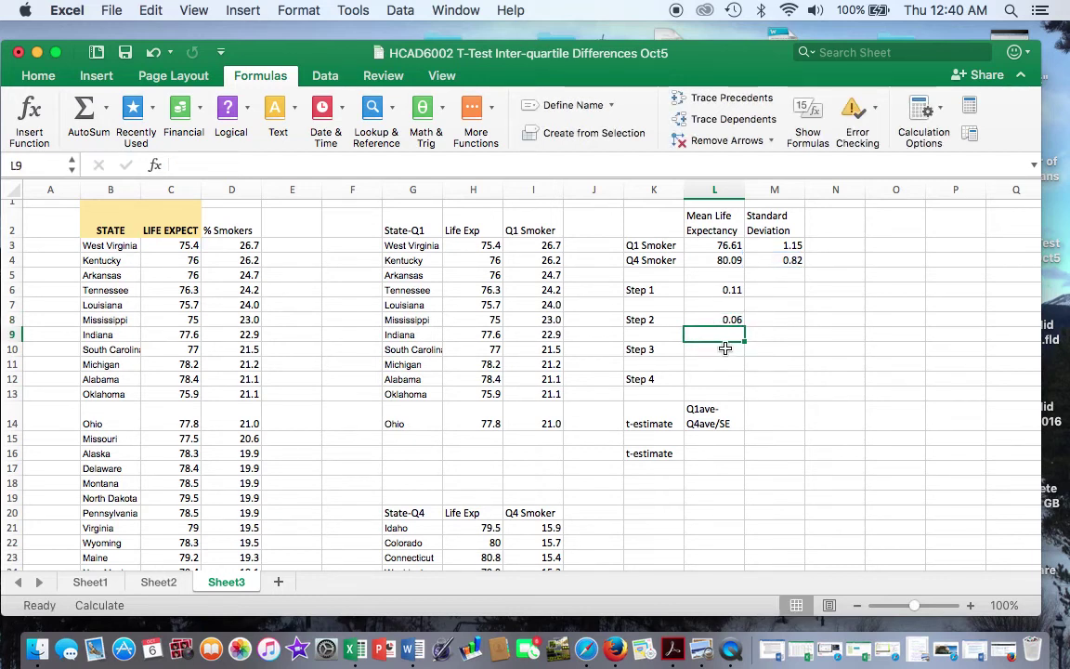
click(777, 260)
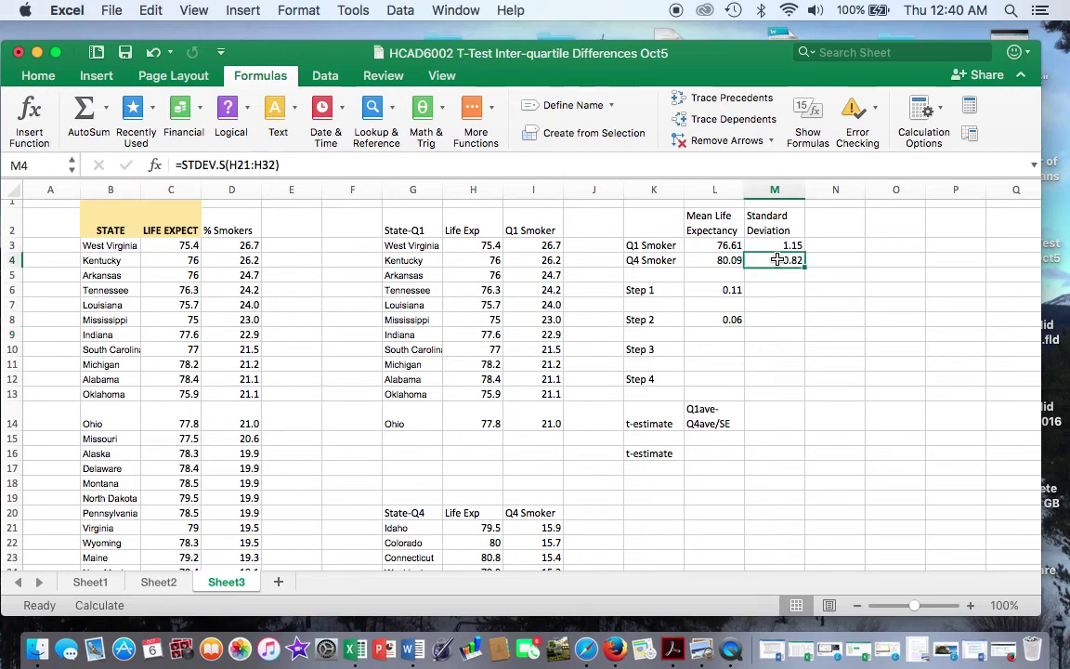
Compute Step 3 in L10 by adding the Step 1 and Step 2 results with =L6+L8
click(705, 349)
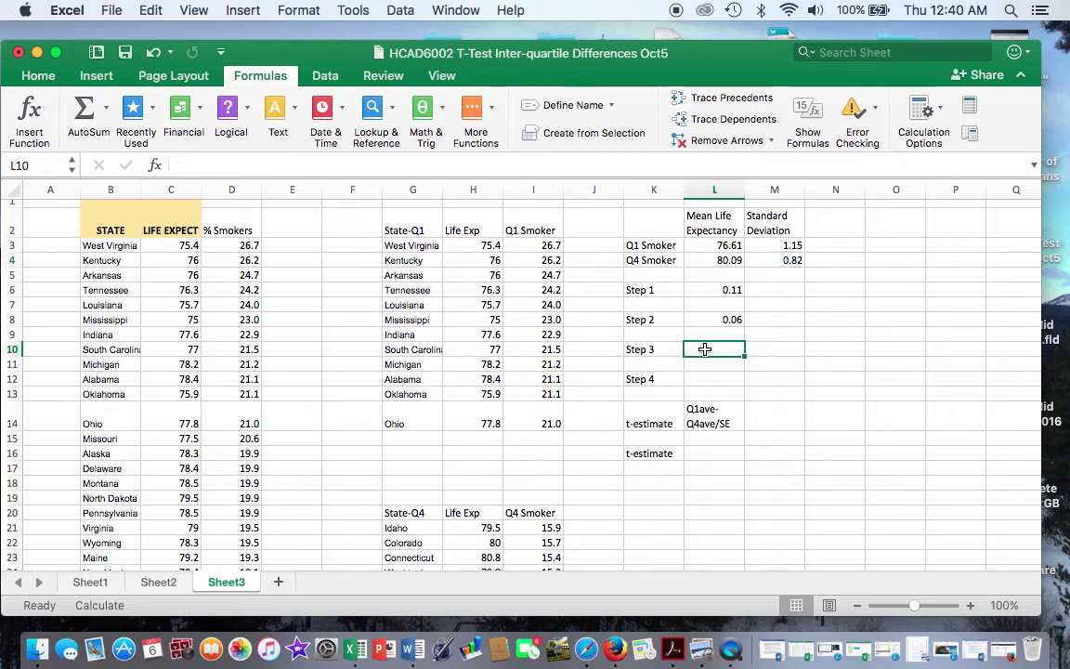
text(=)
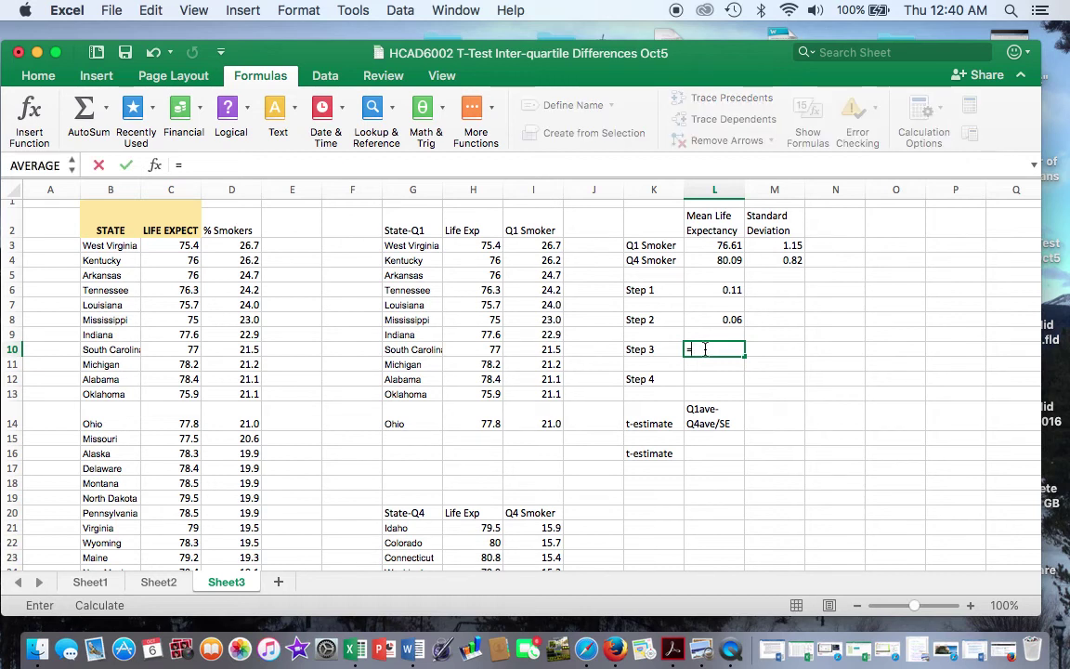
text(l6+)
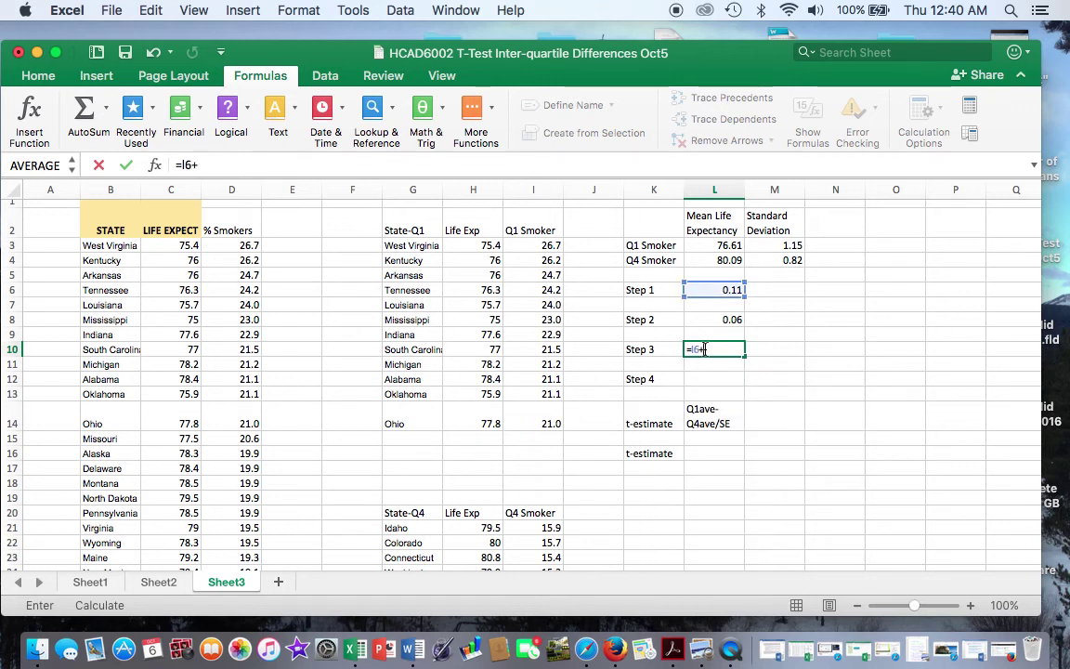
text(l8)
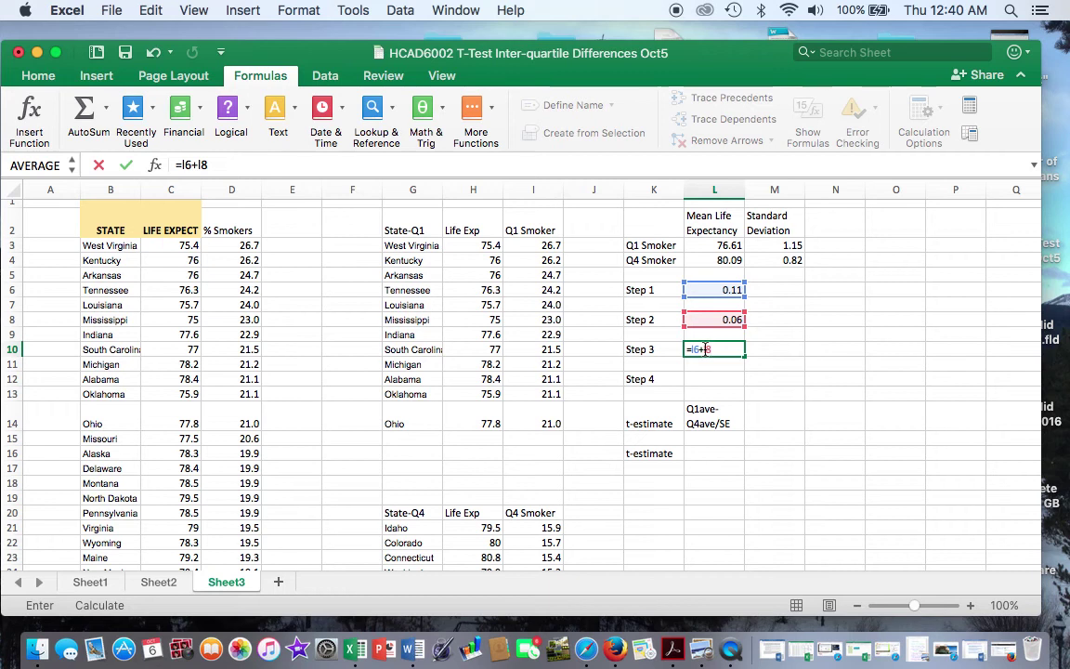
key(Return)
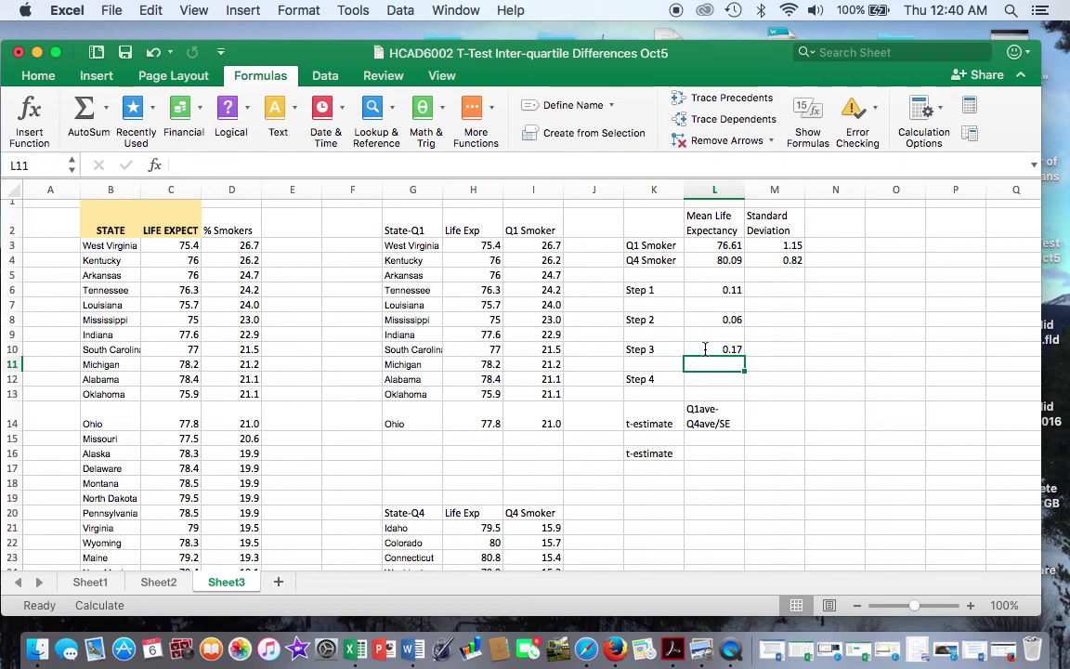
key(Return)
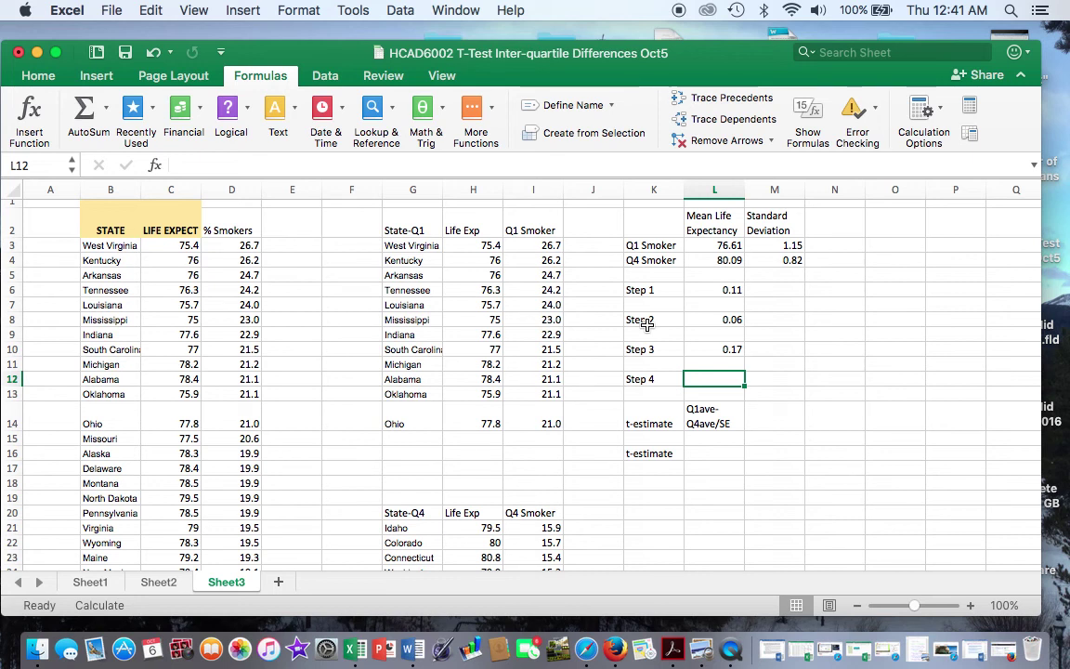
Compute Step 4 in L12 as the square root of the Step 3 result, using =(L10^0.5), and review both steps' formulas
text(=()
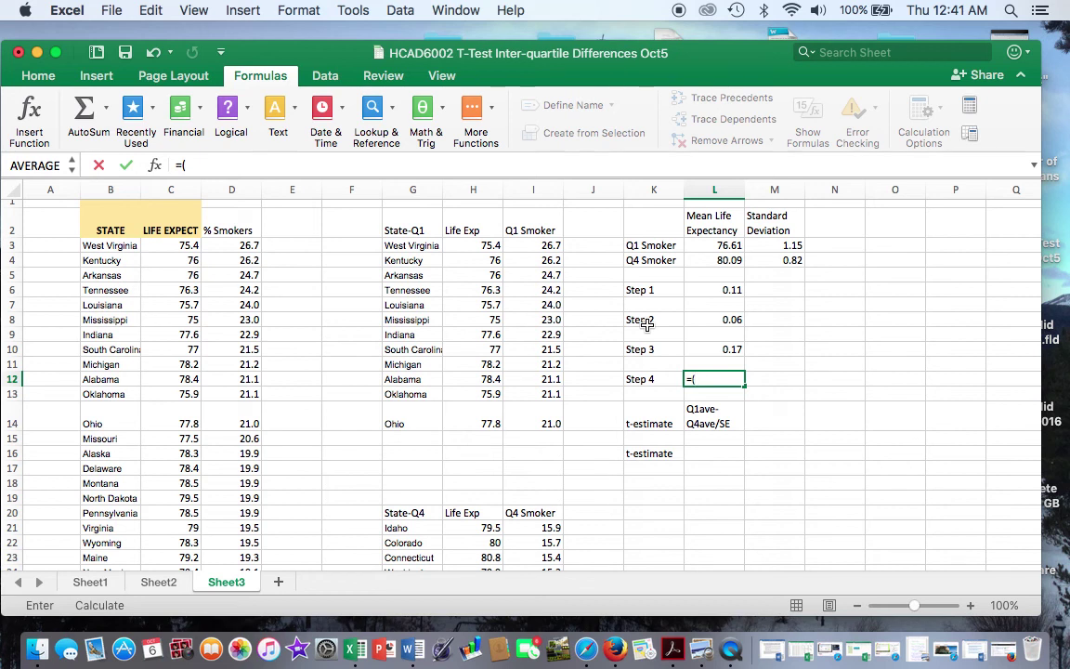
text(L)
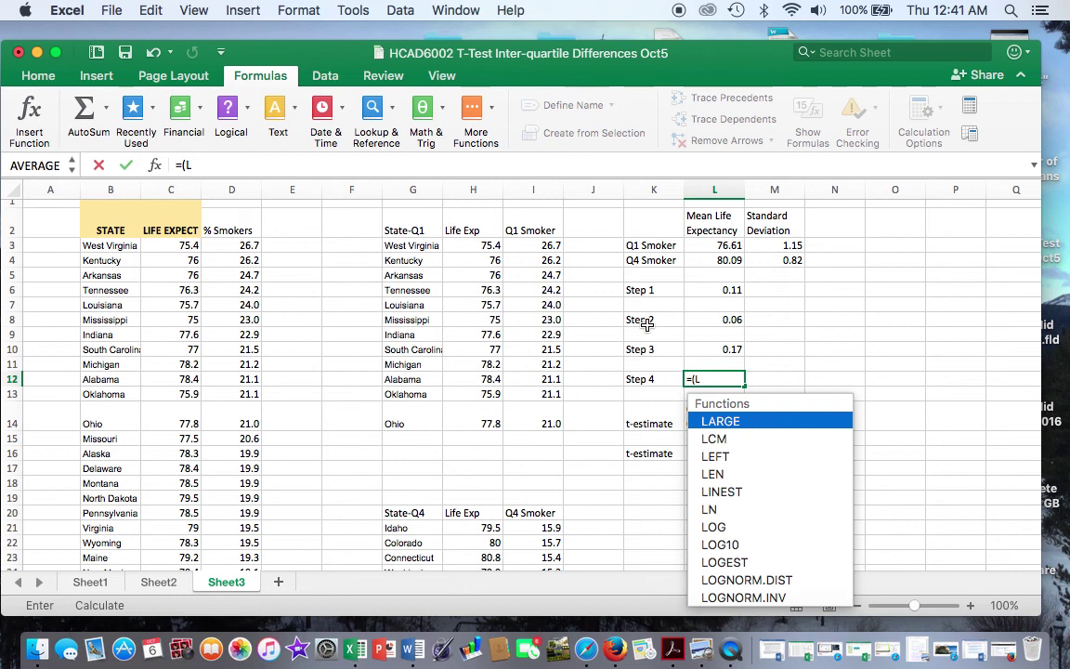
text(10)
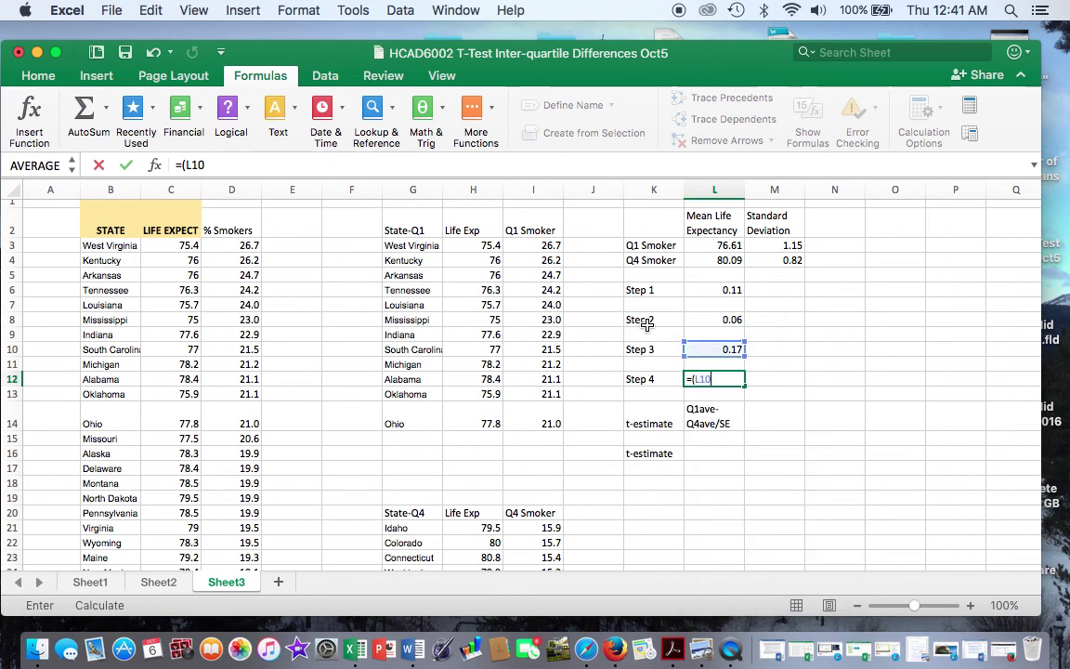
text(^0.5))
key(Return)
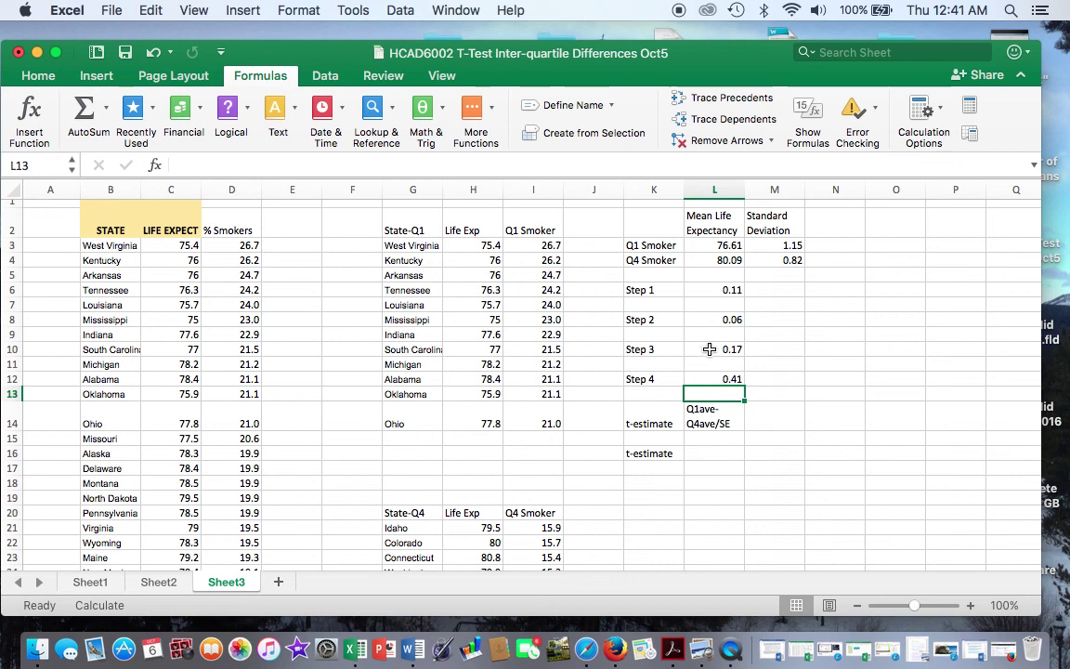
click(702, 378)
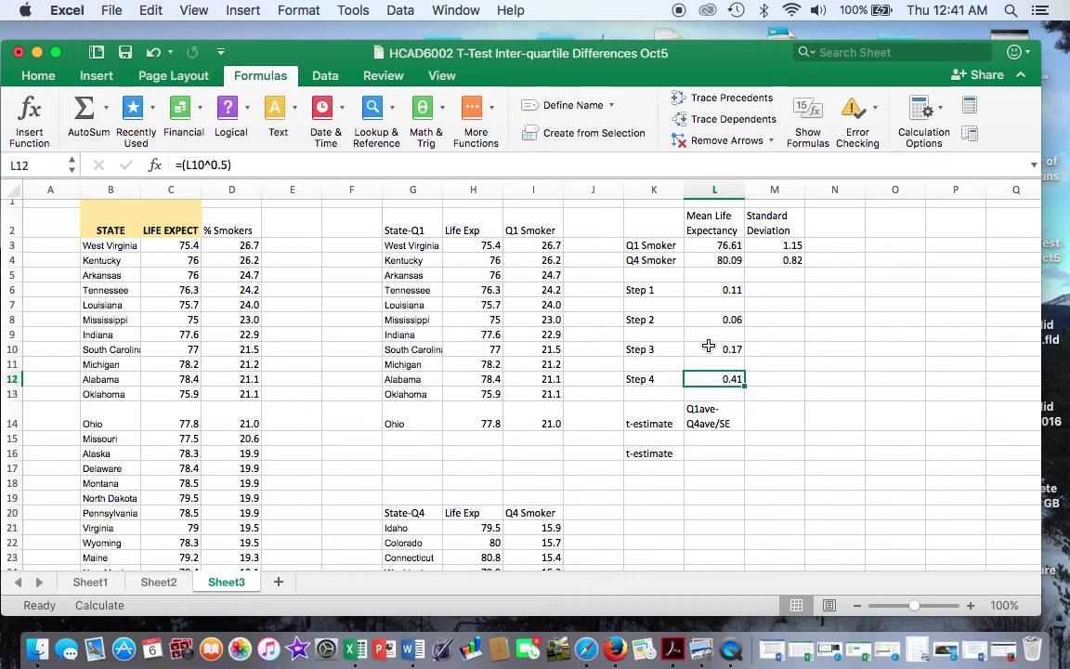
click(709, 346)
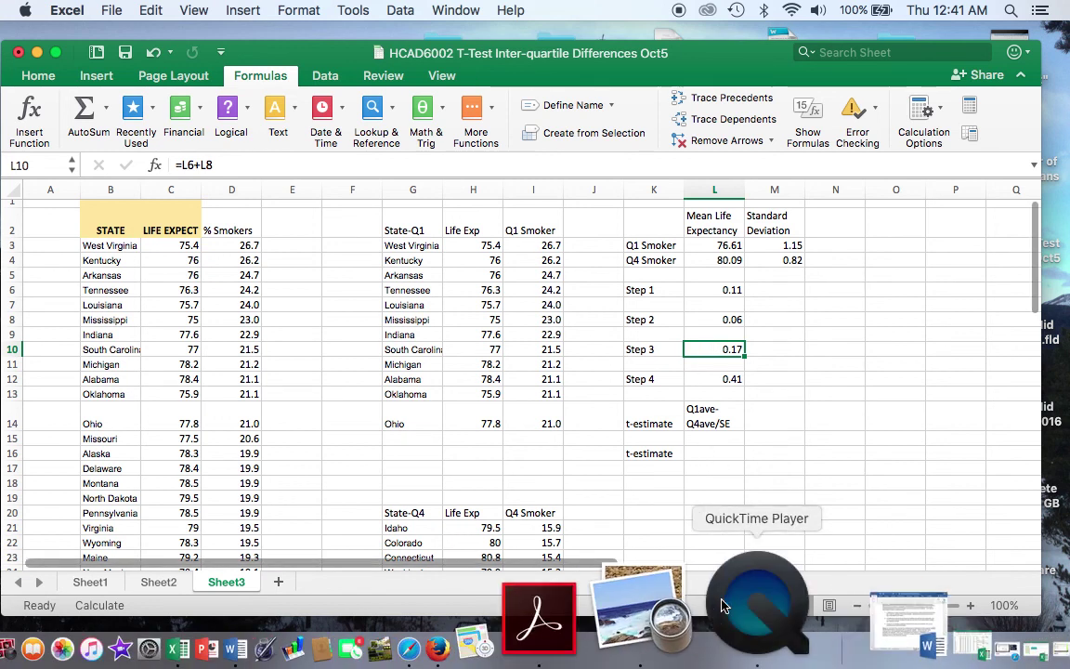
click(725, 604)
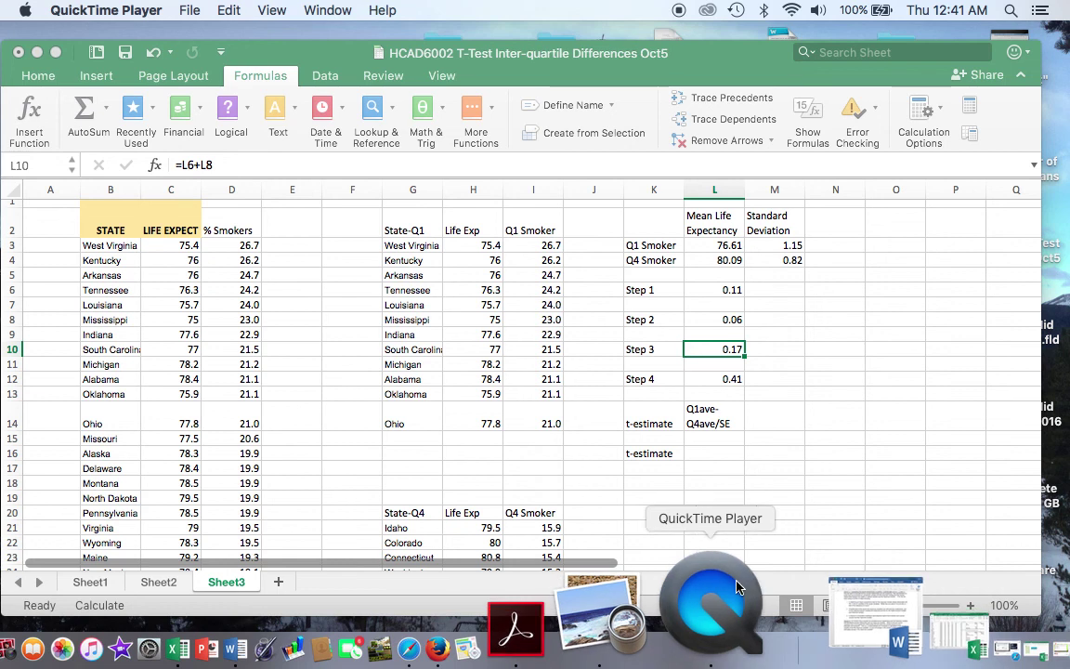
right_click(737, 589)
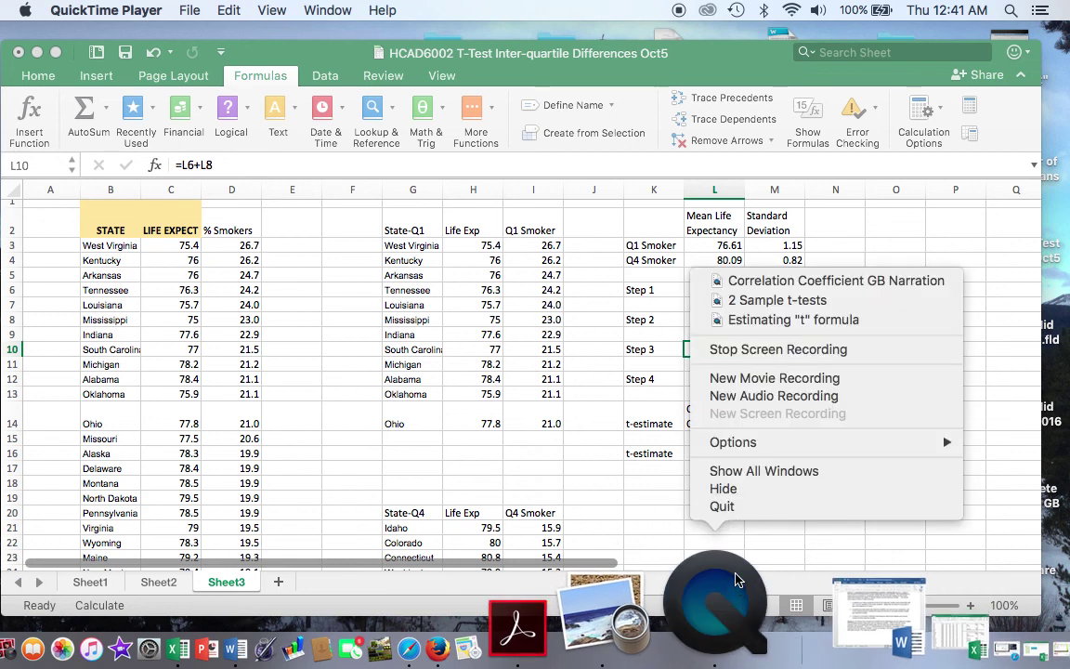